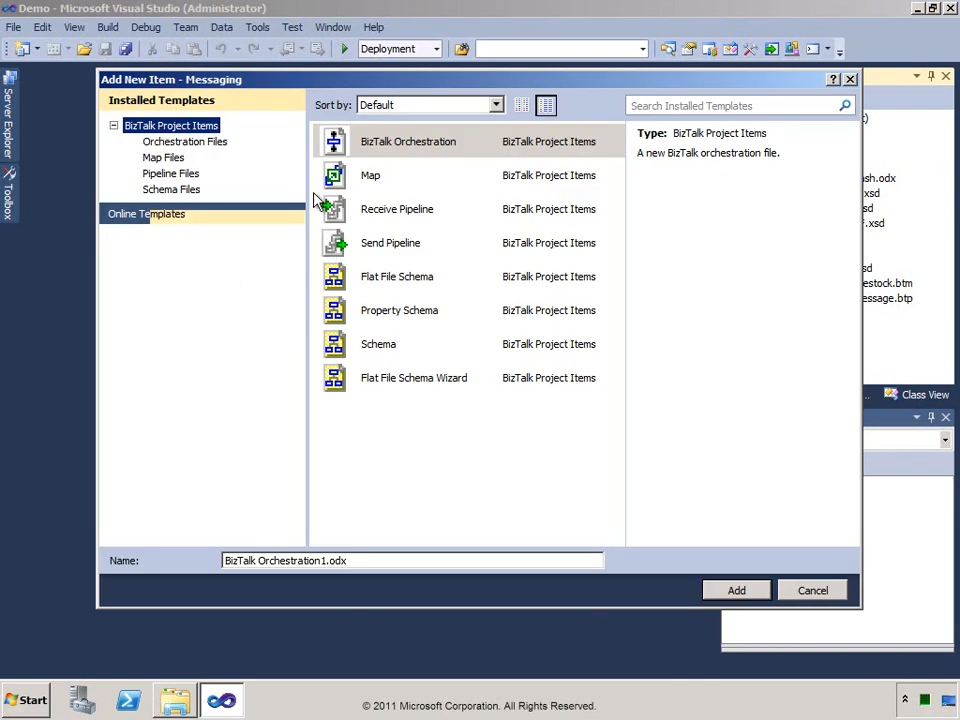
- Add a new BizTalk map named PurchaseOrderFF_to_PurchaseOrder.btm to the Messaging project
click(343, 178)
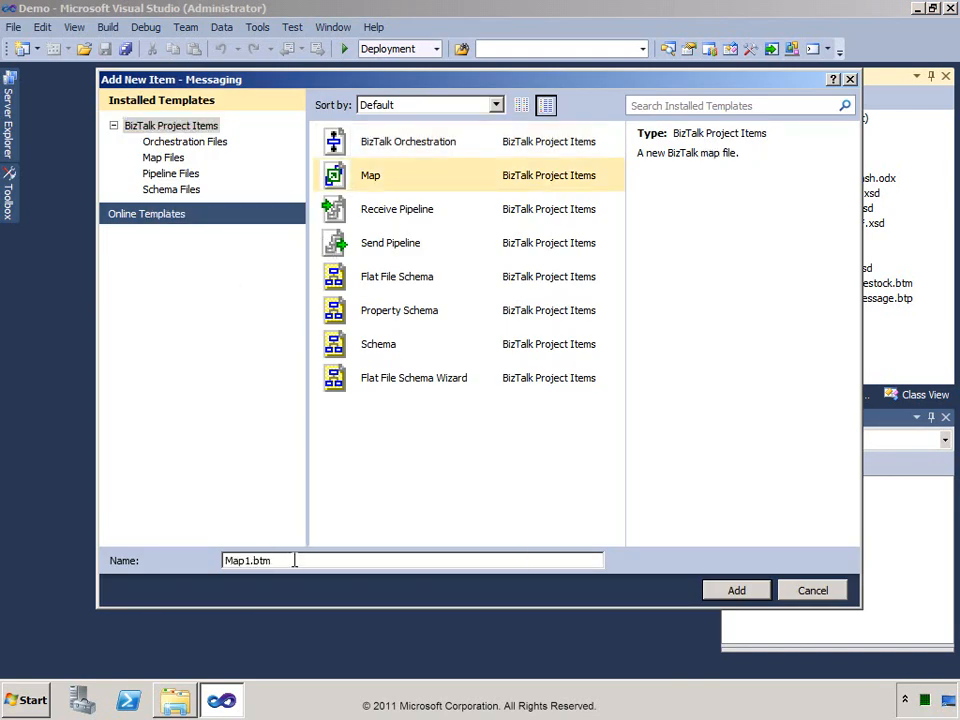
drag(293, 561, 213, 560)
text(PurchaseOrderFF_to_PurchaseOrder.btm)
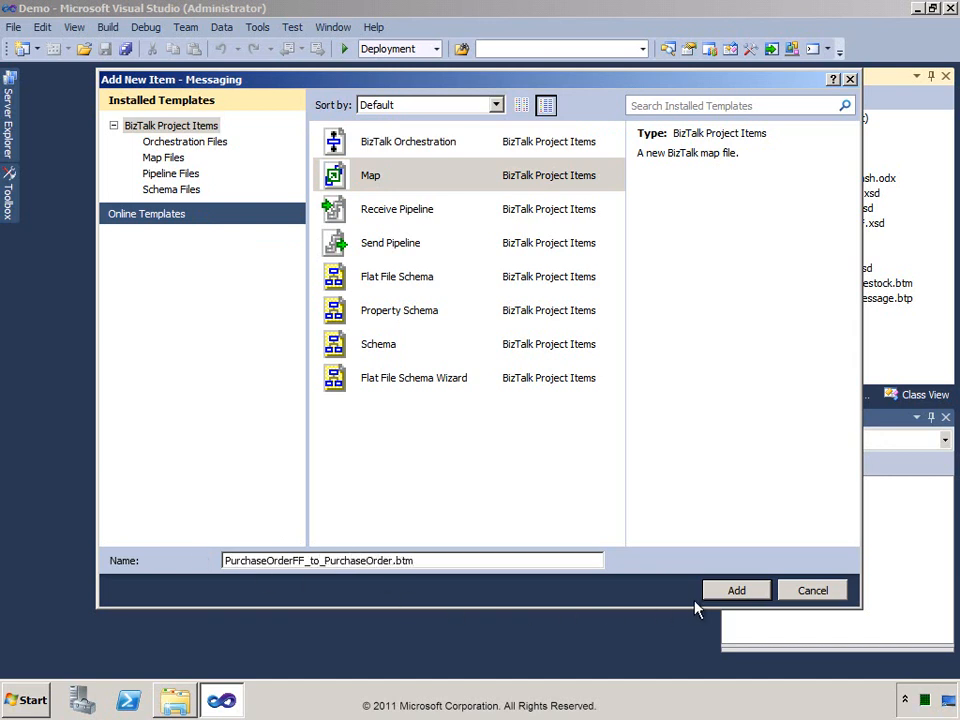
click(720, 592)
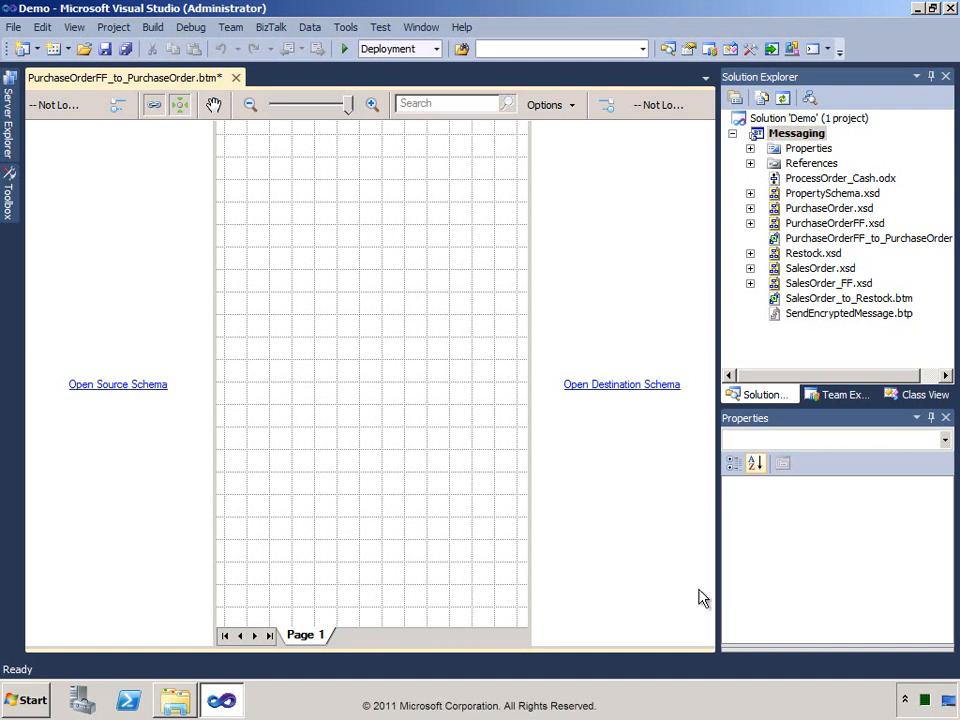
- Set the map's source schema to Demo.Messaging.PurchaseOrderFF from the Messaging project's schemas
click(119, 394)
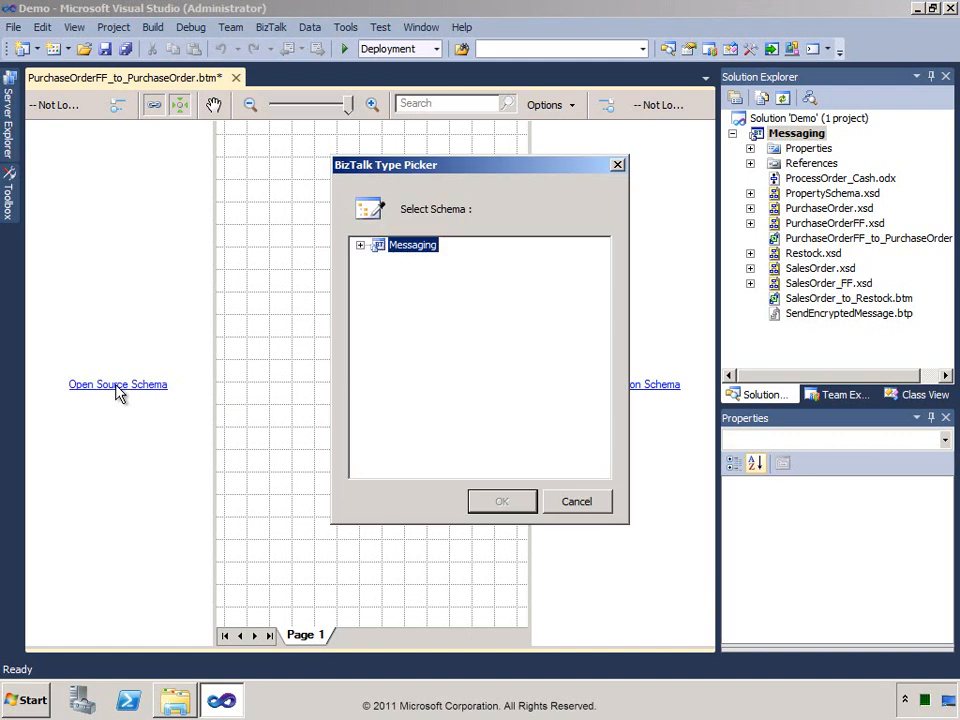
click(360, 245)
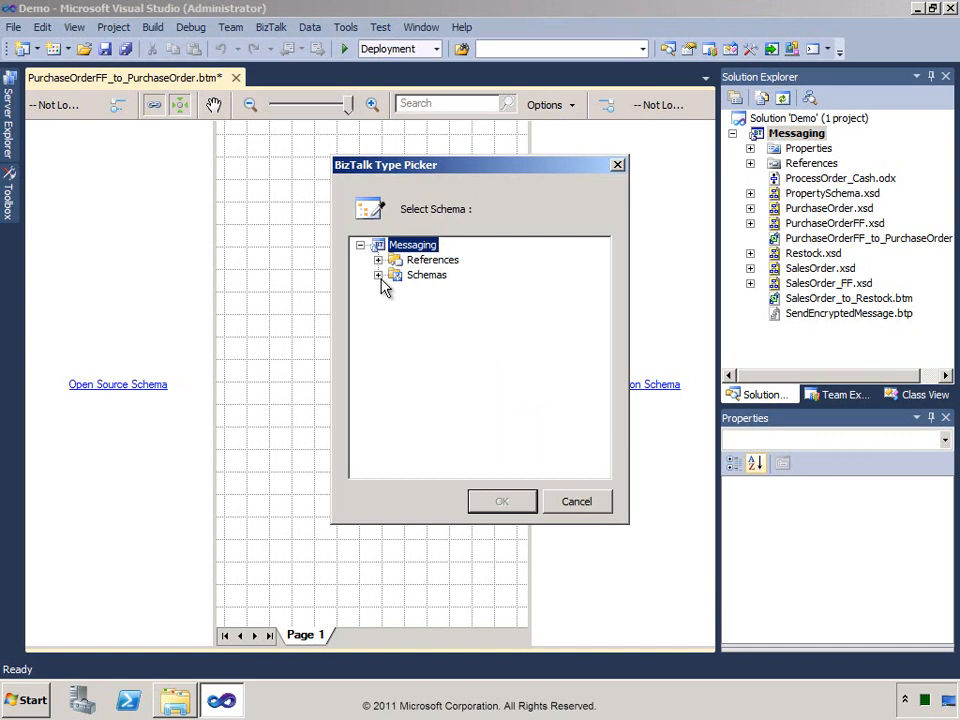
click(379, 276)
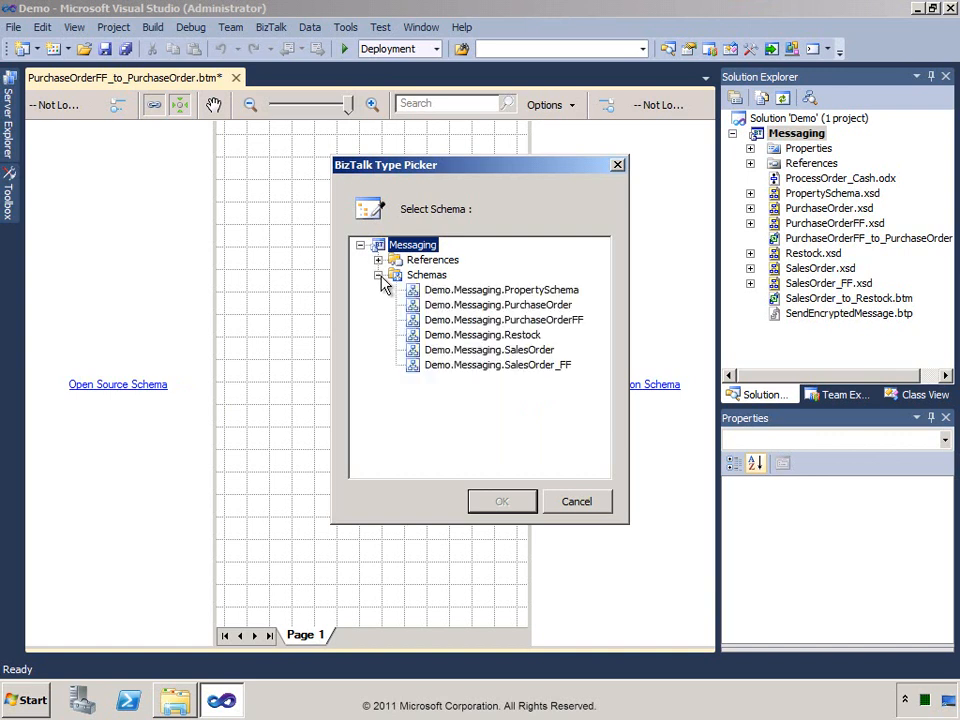
click(415, 321)
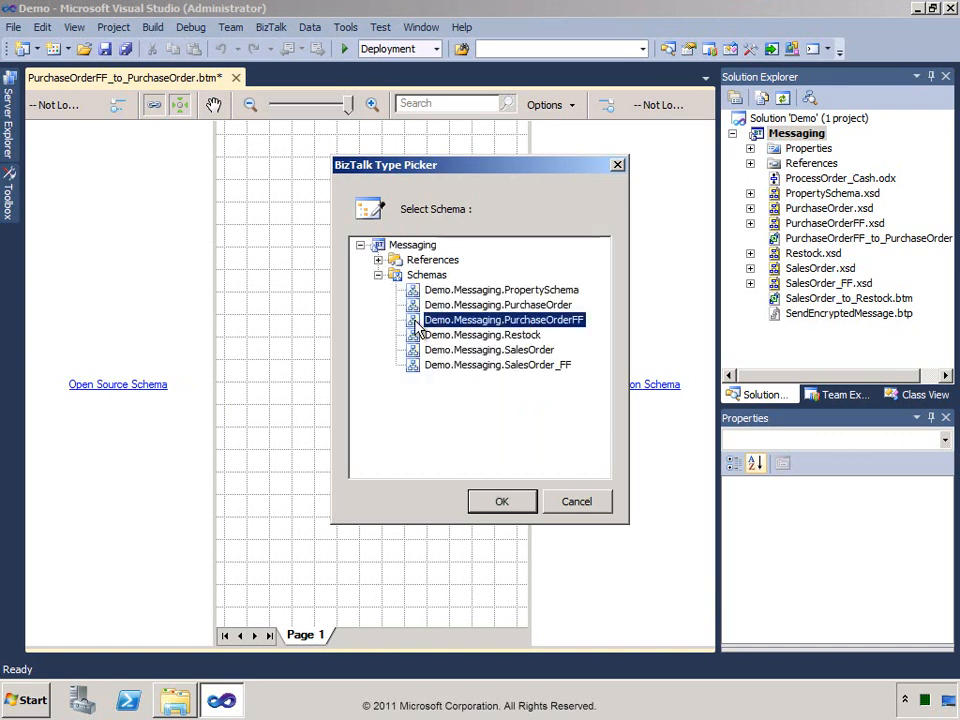
click(493, 501)
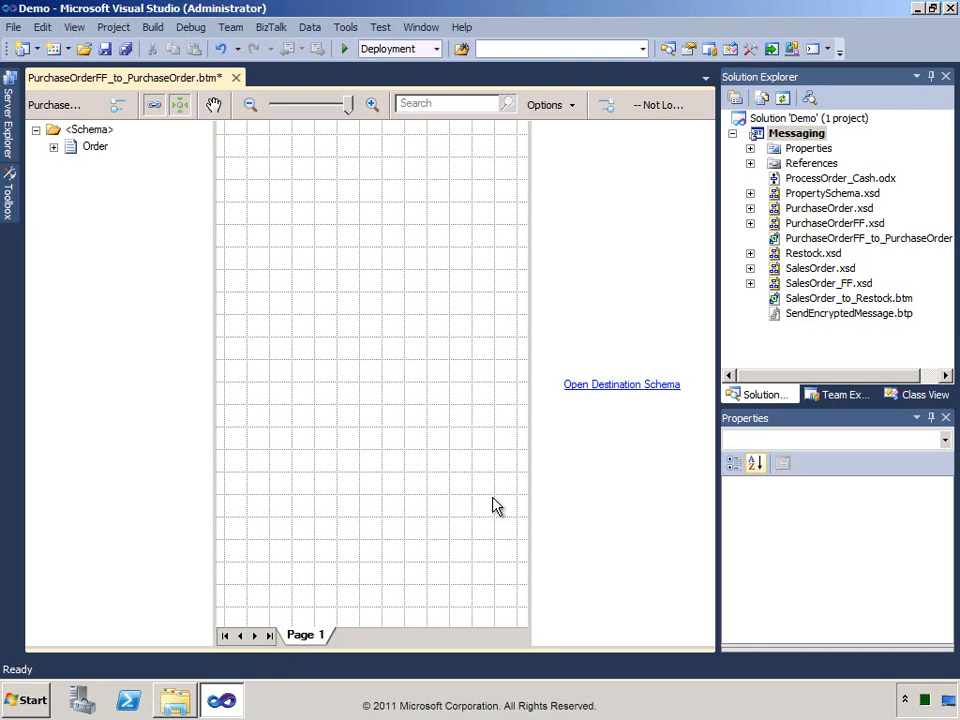
- Set the map's destination schema to Demo.Messaging.PurchaseOrder
click(613, 386)
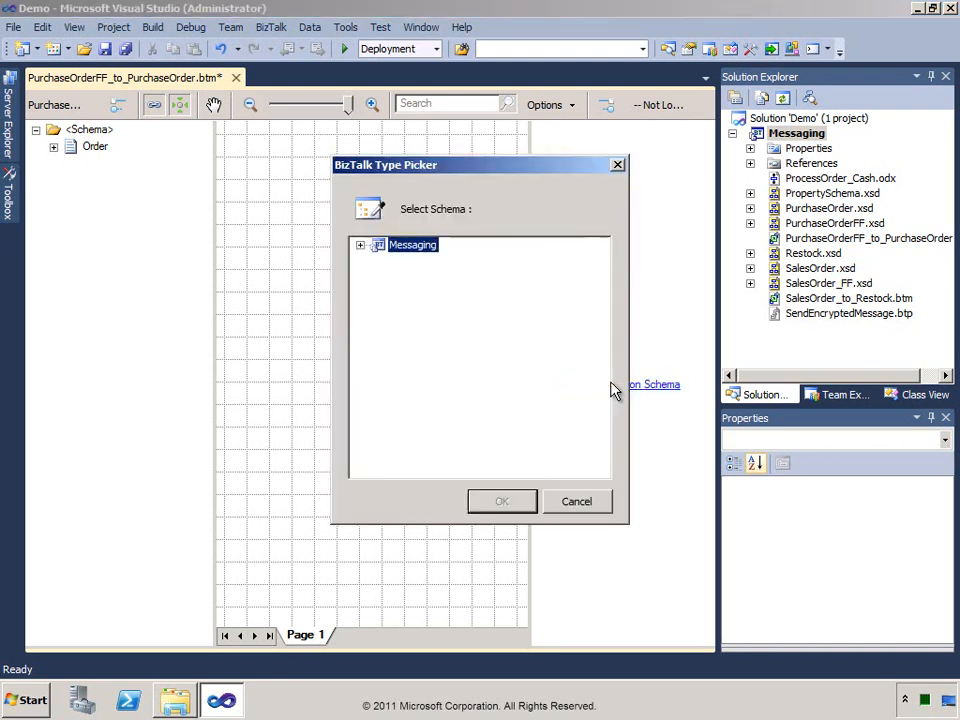
click(360, 245)
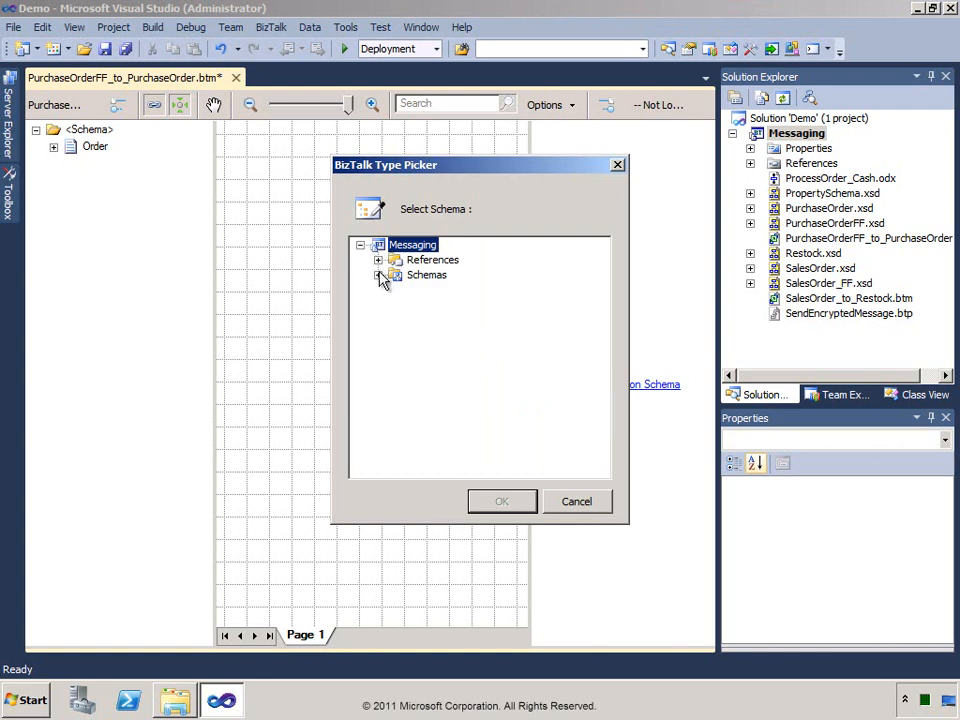
click(378, 275)
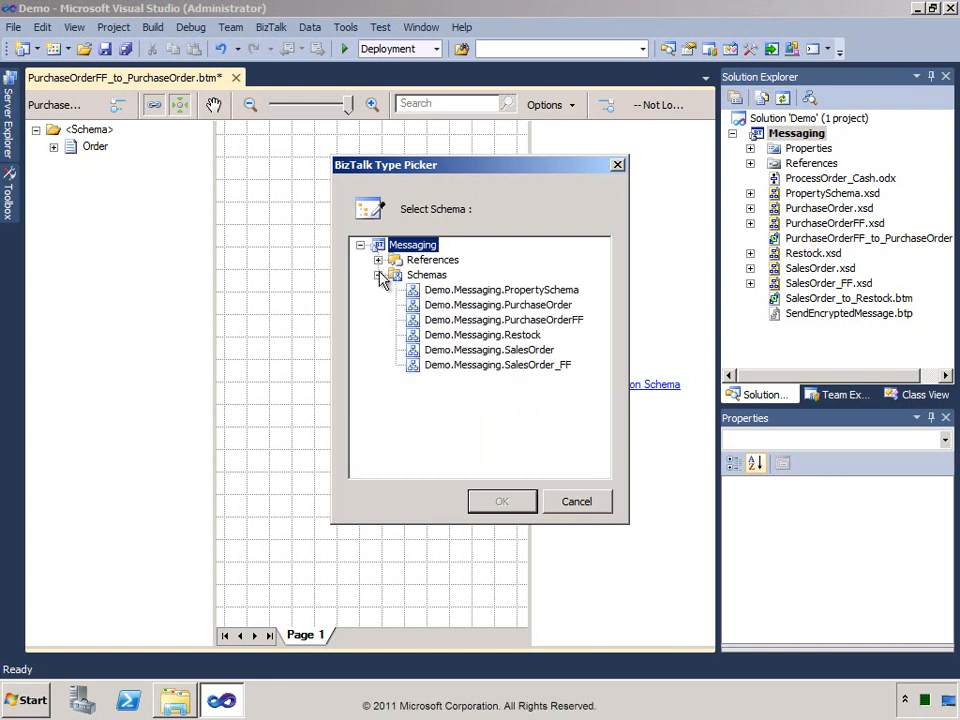
click(414, 307)
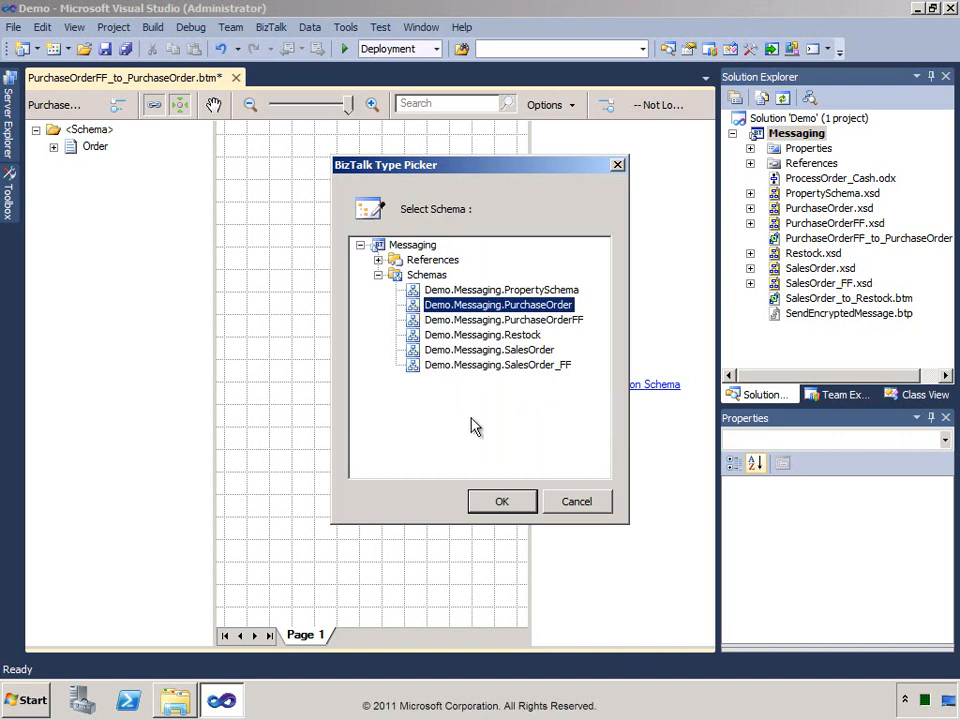
click(503, 507)
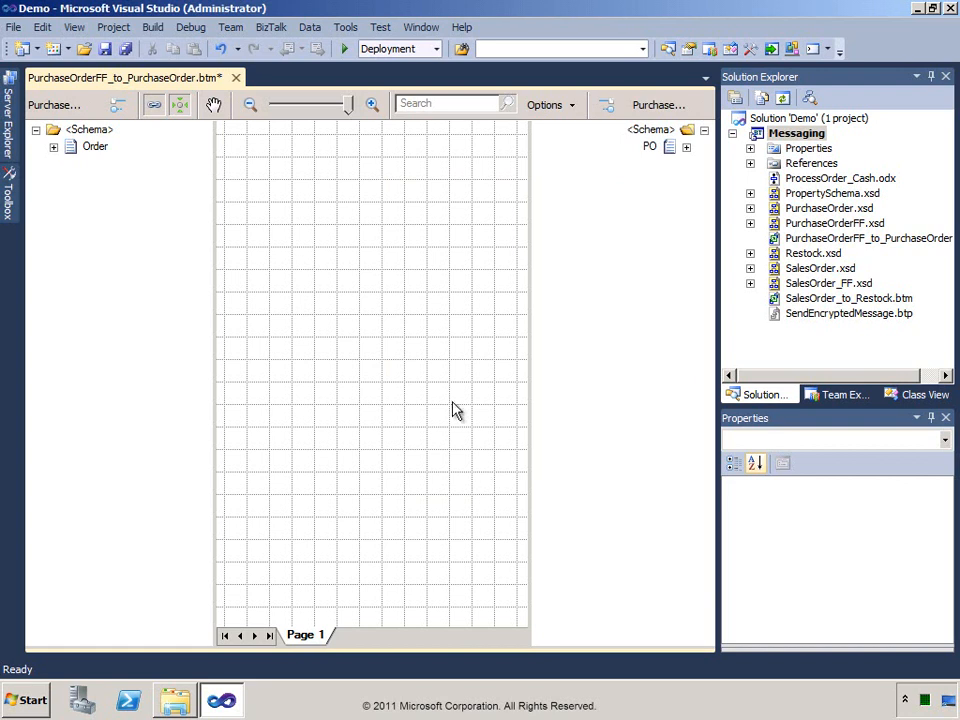
- Expand all nodes of the source and destination schemas and widen the destination schema area to fit its node names
right_click(64, 133)
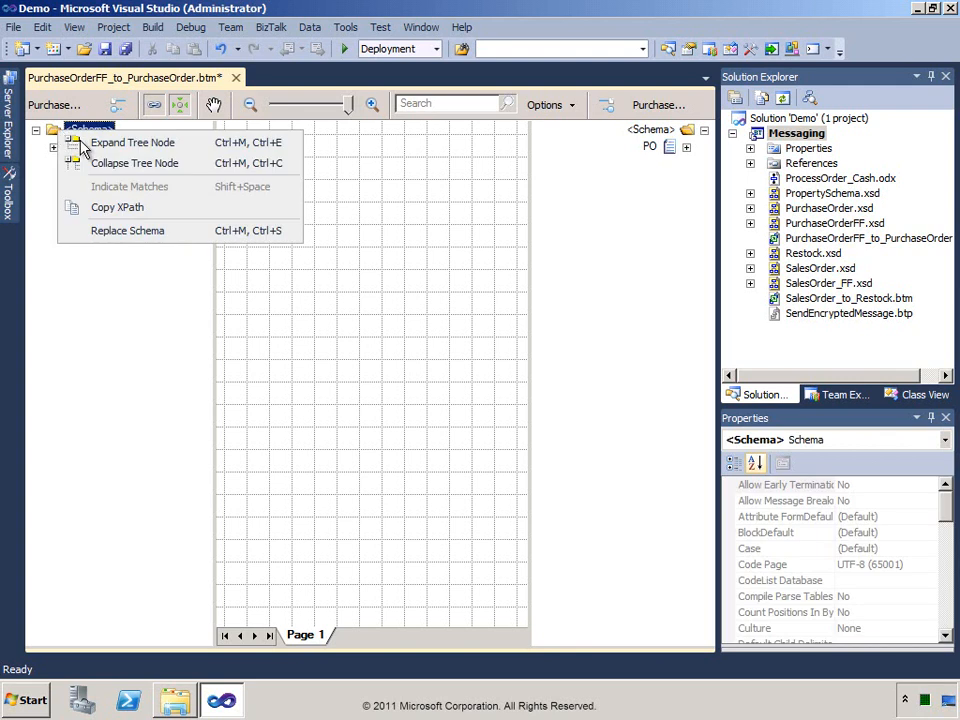
click(110, 141)
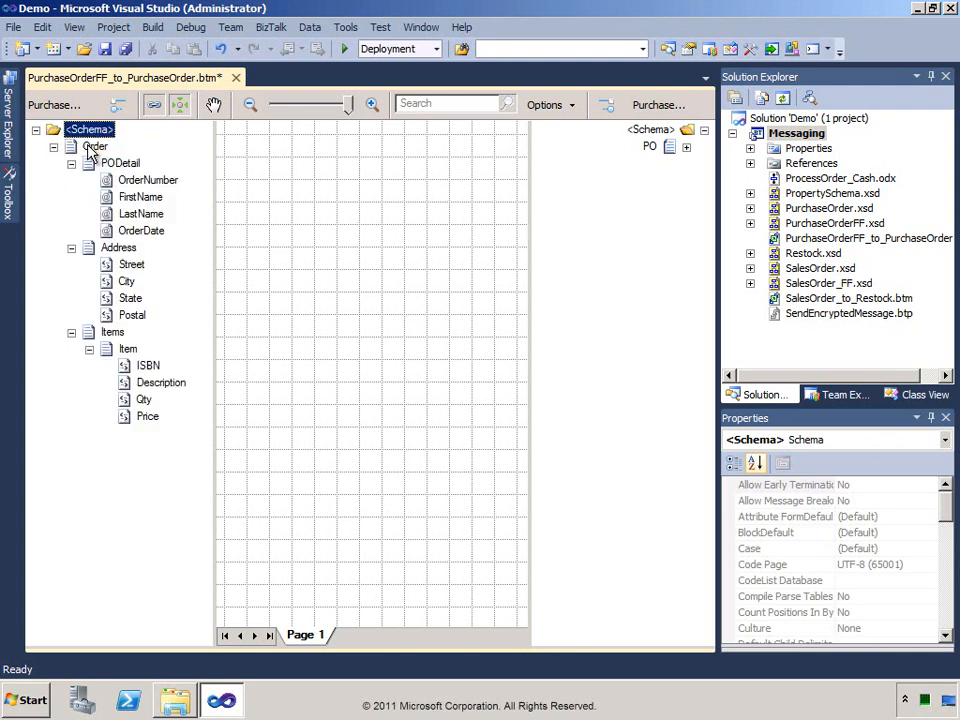
right_click(684, 131)
click(740, 142)
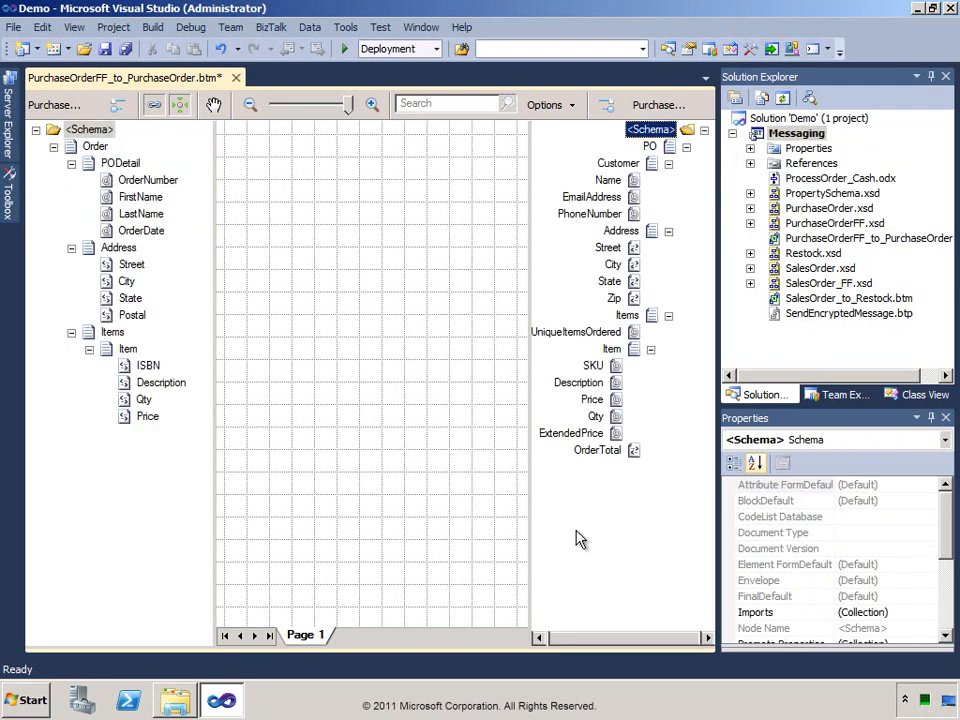
drag(531, 531, 509, 540)
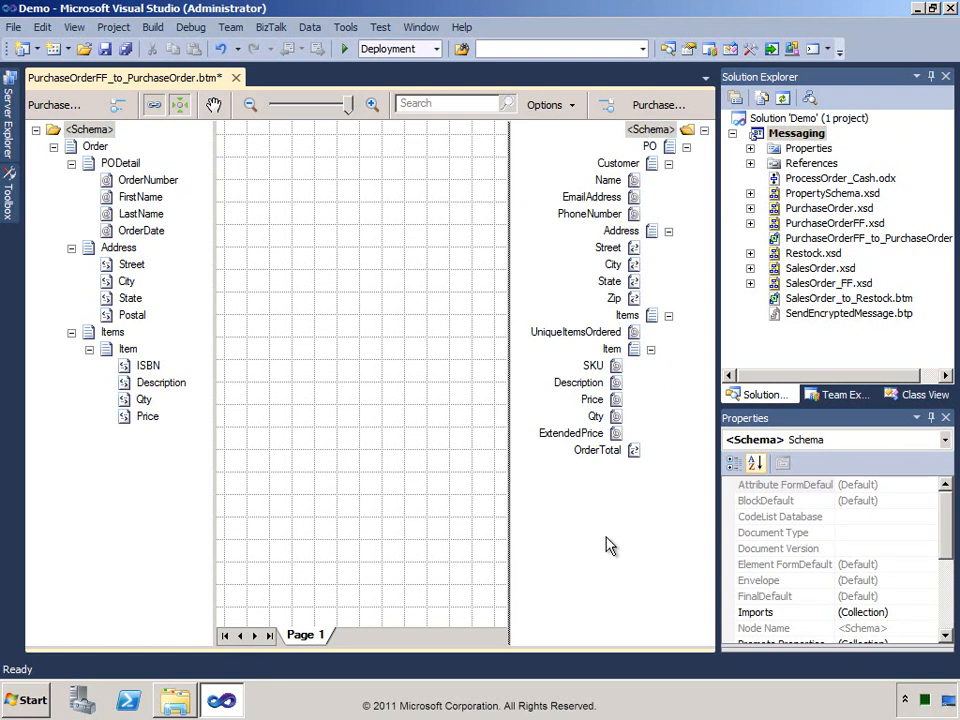
- Link the source Address record to the destination Address record by structure
click(89, 252)
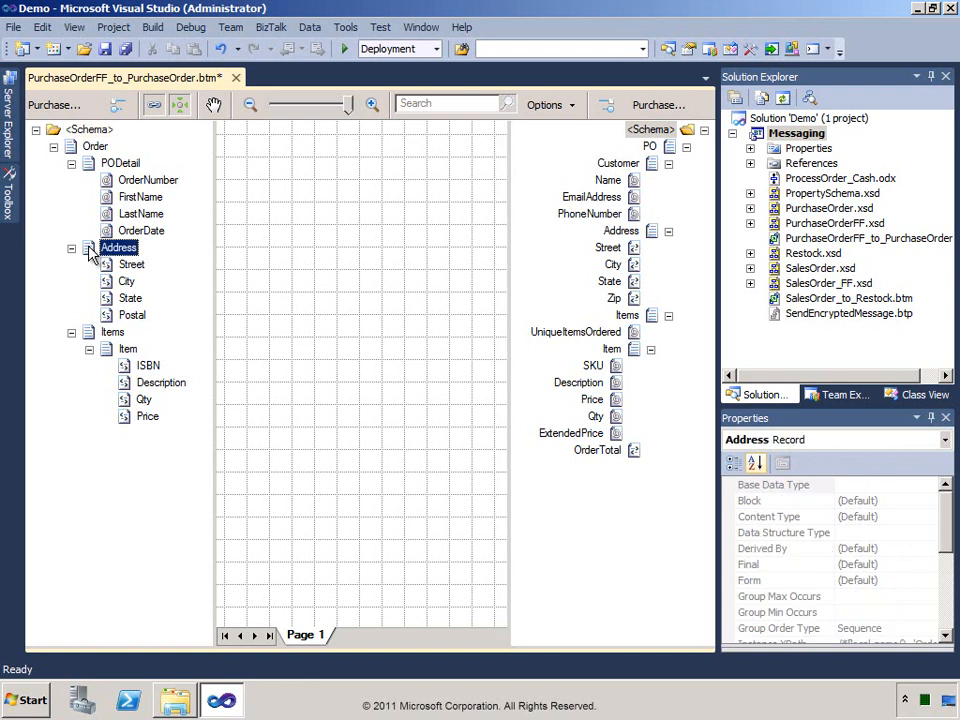
drag(89, 252, 598, 231)
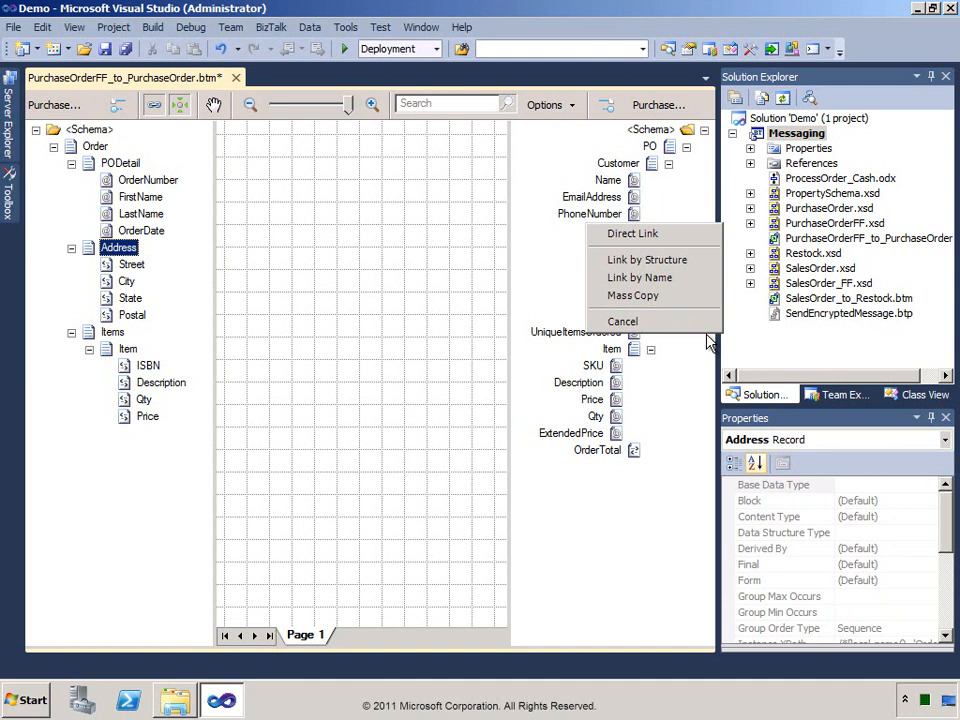
click(655, 260)
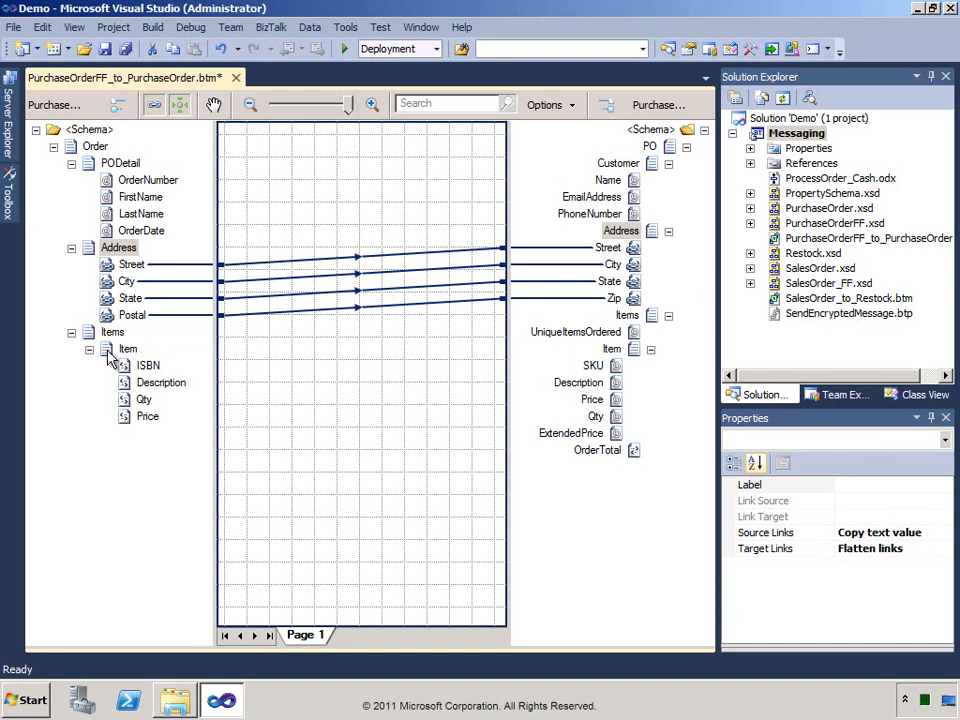
- Link the source Item record to the destination Item record by name, and connect ISBN to SKU
drag(110, 356, 607, 347)
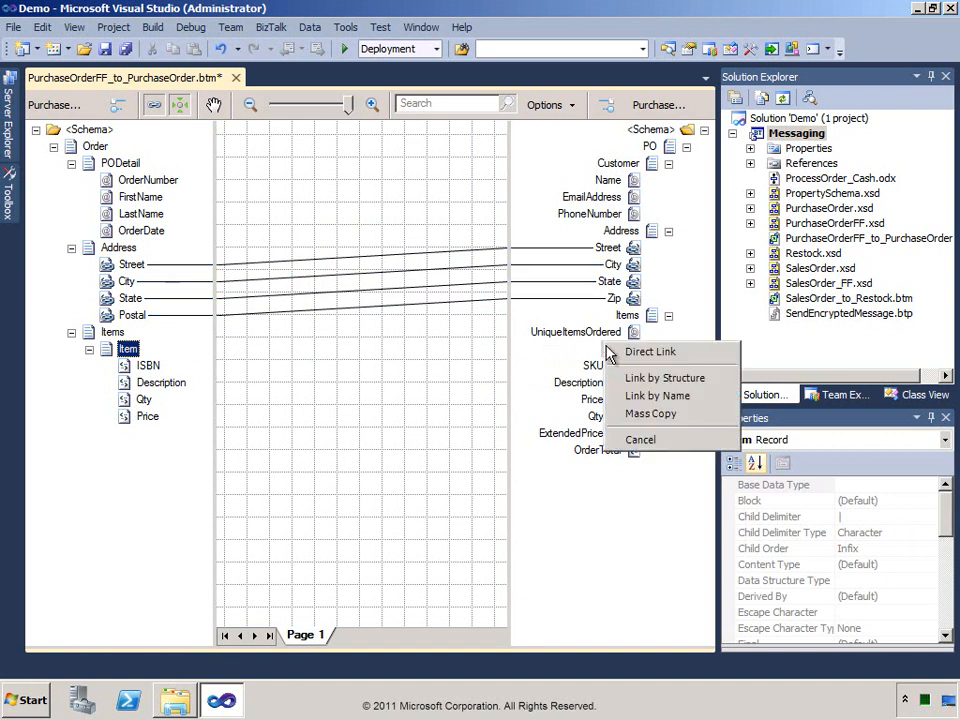
click(655, 398)
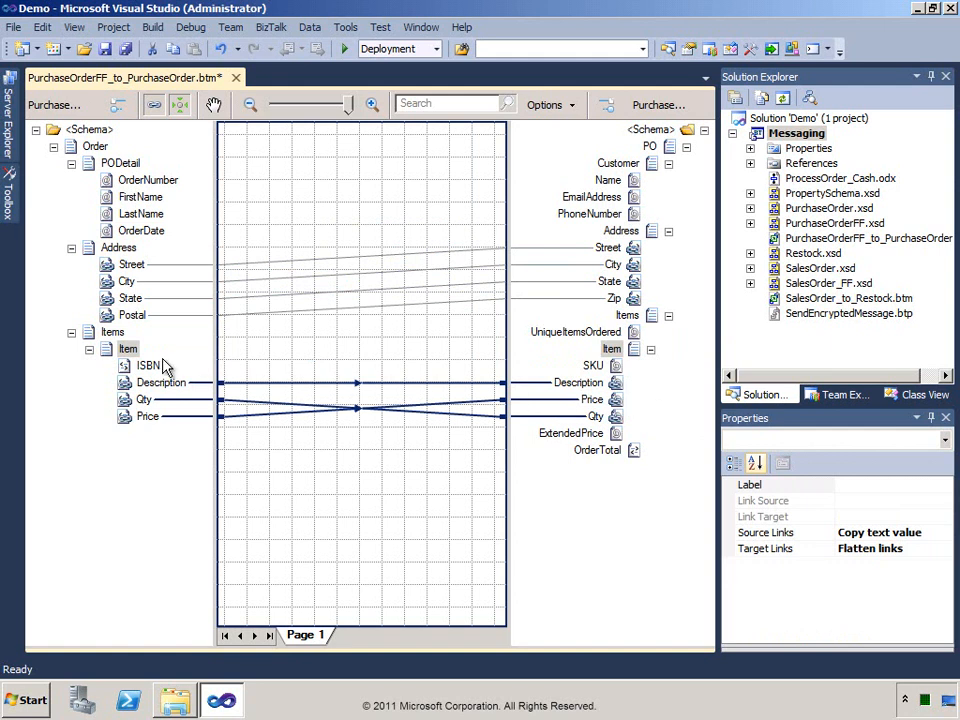
drag(122, 368, 592, 367)
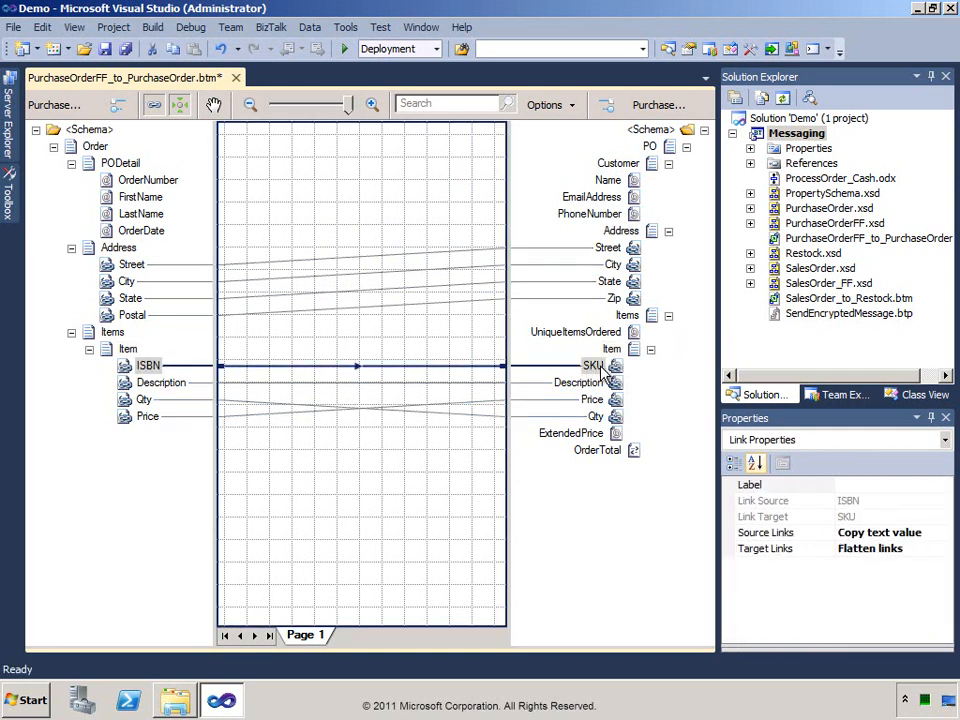
- Switch to the Module3 folder in Windows Explorer, view the contents of Message1.xml, close it and return to Visual Studio
click(176, 706)
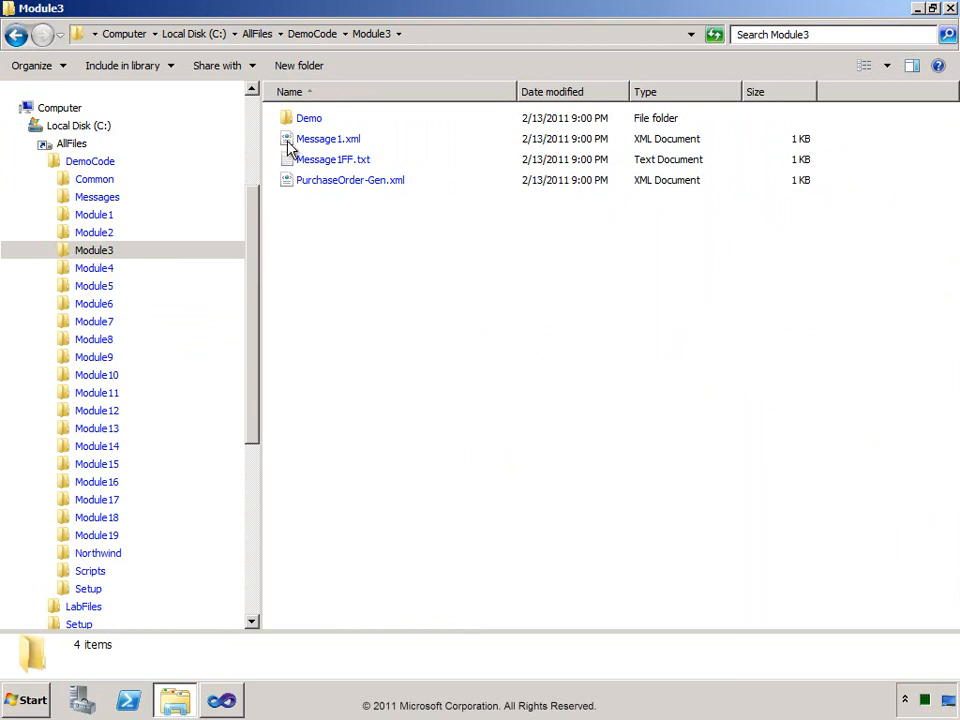
double_click(290, 143)
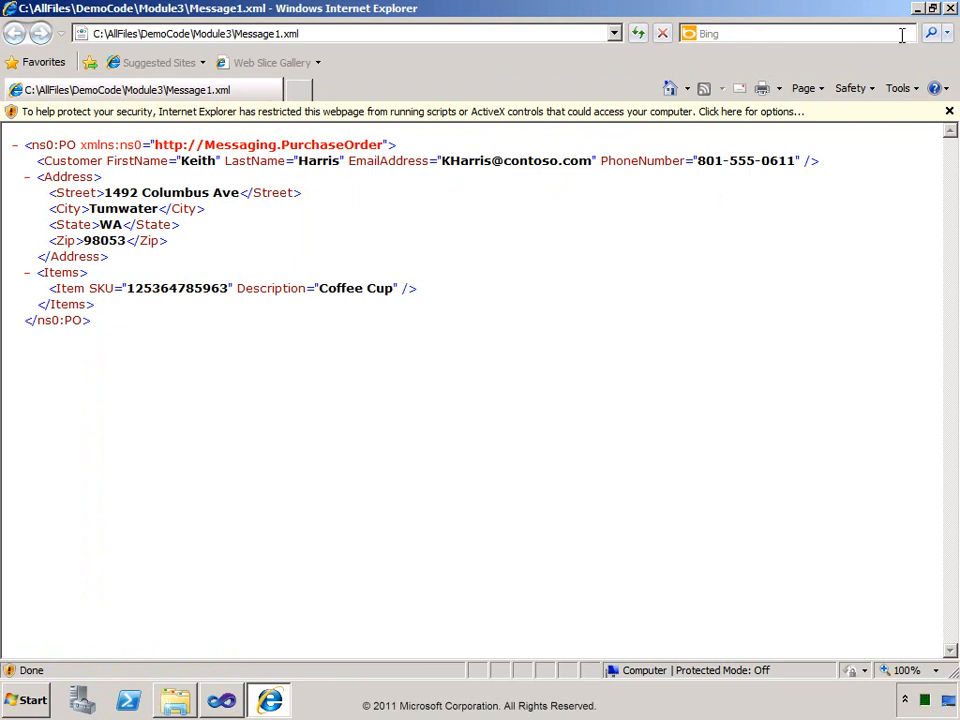
click(950, 8)
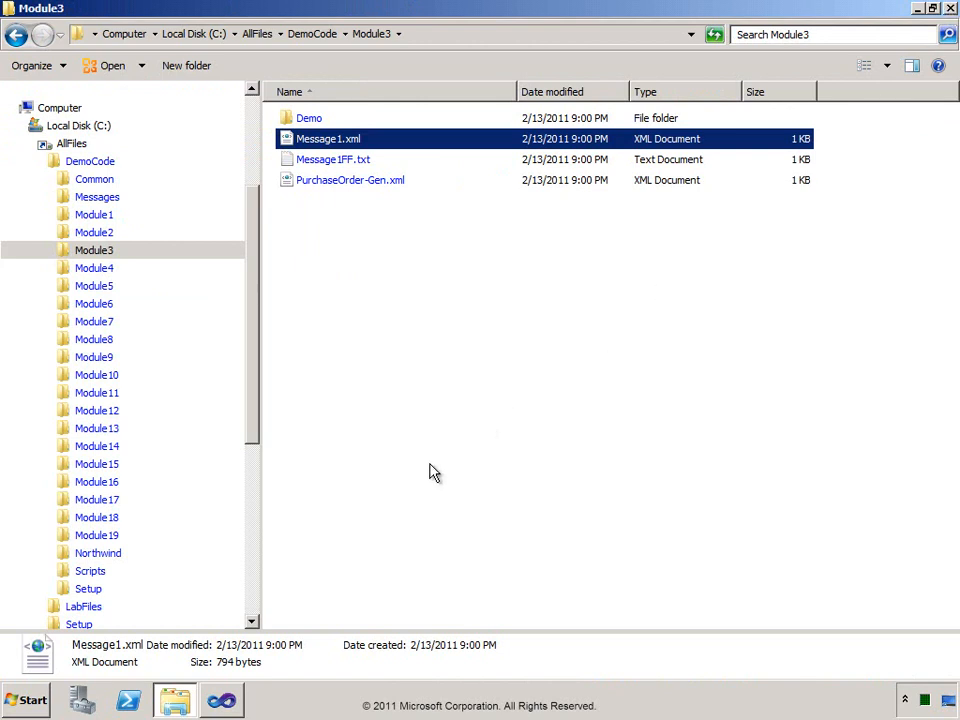
click(222, 702)
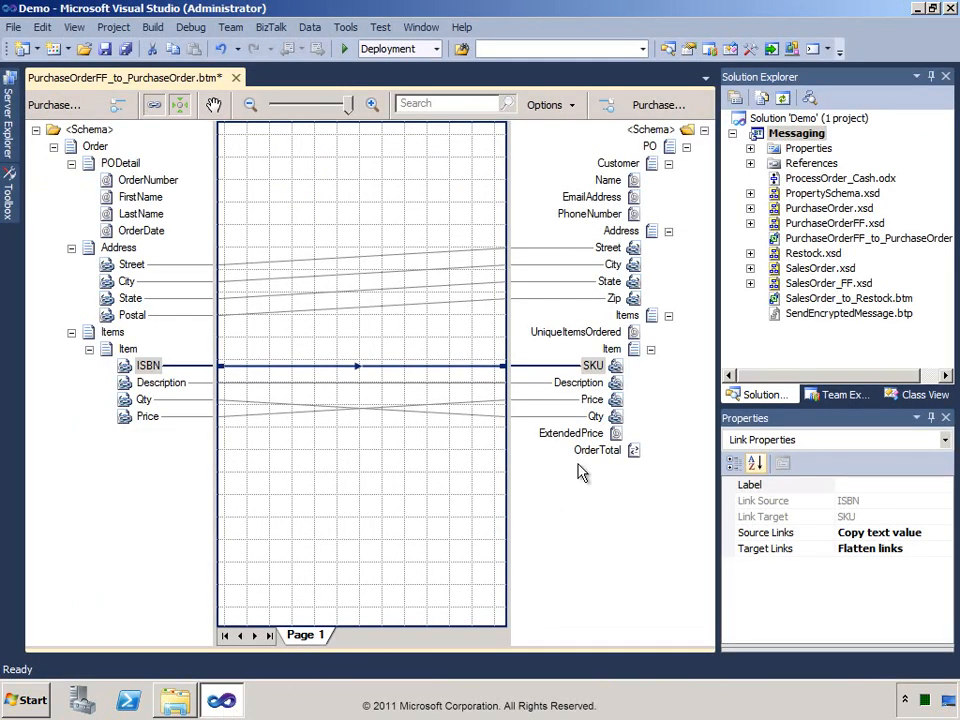
- Show the file properties of PurchaseOrderFF_to_PurchaseOrder.btm with more room and set TestMap Input to Native
right_click(774, 243)
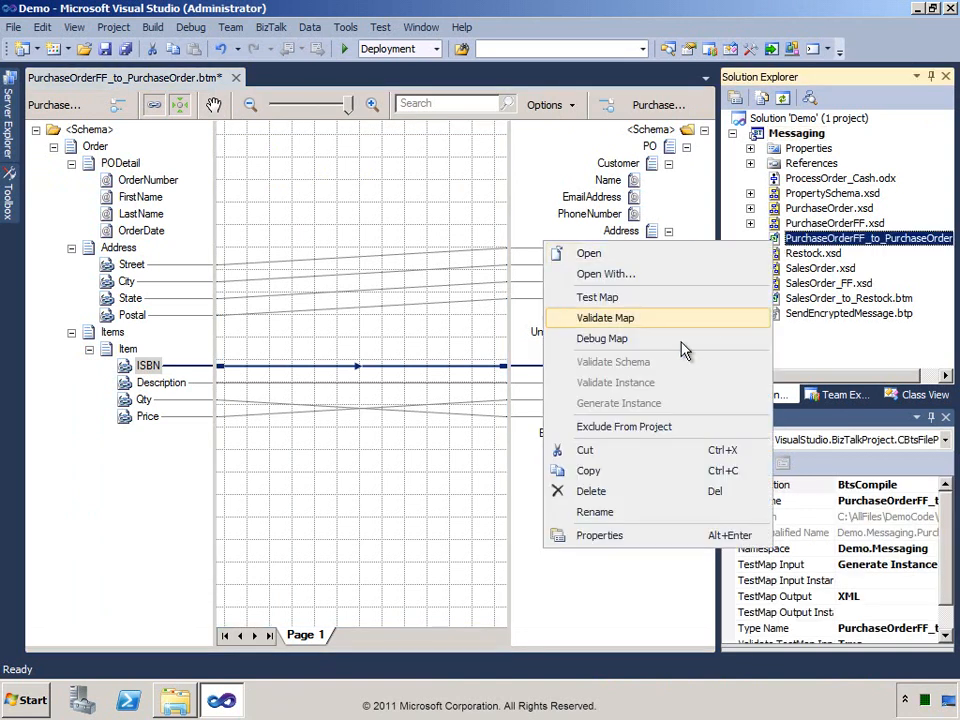
click(600, 536)
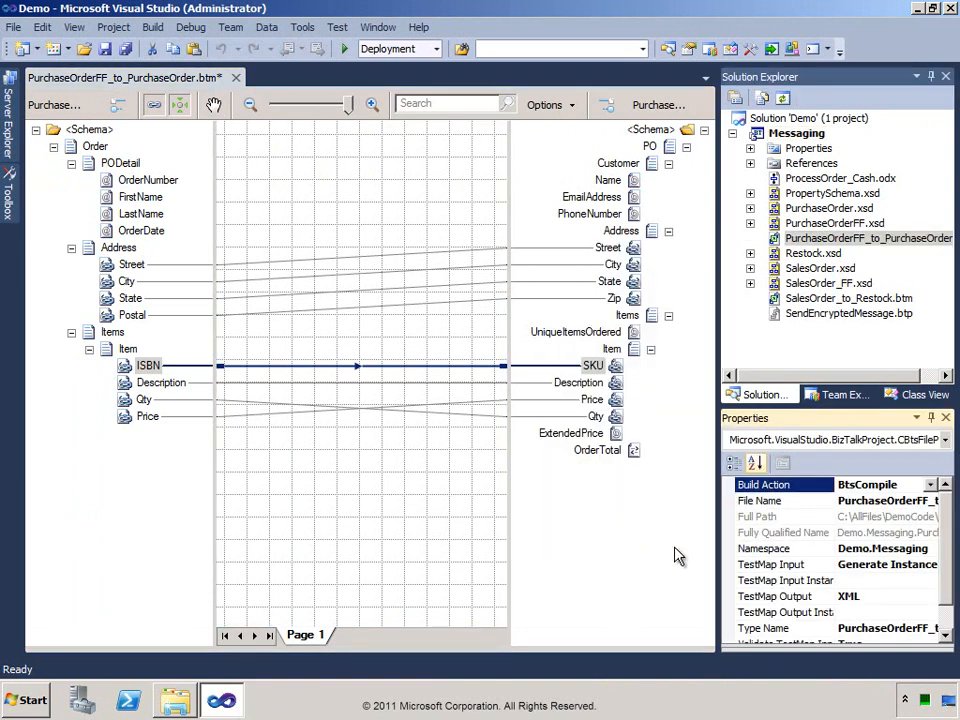
drag(718, 547, 628, 544)
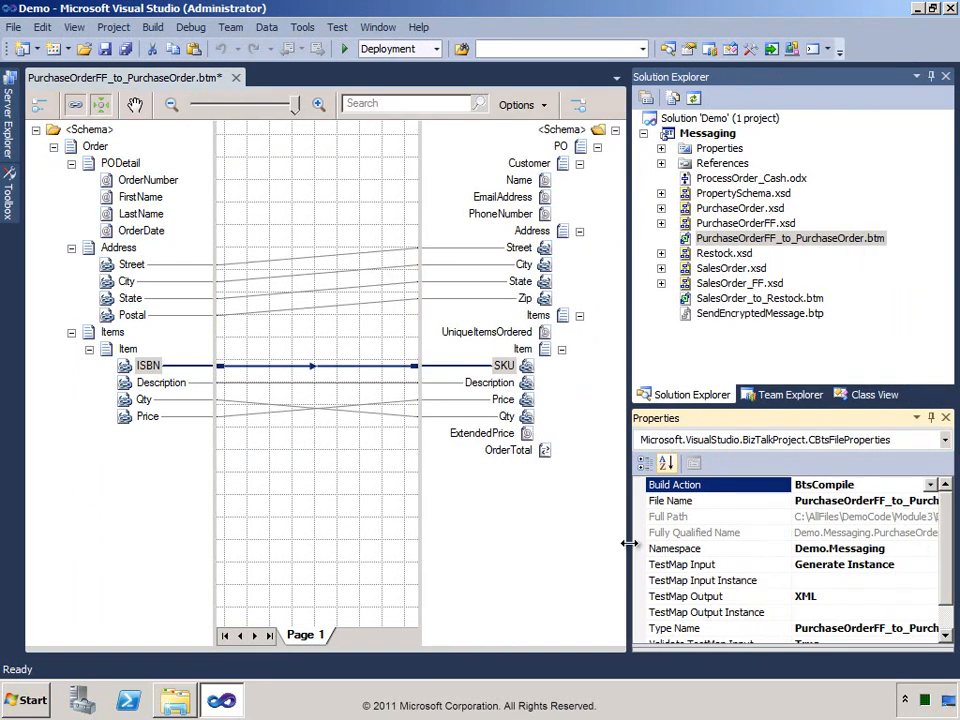
click(683, 564)
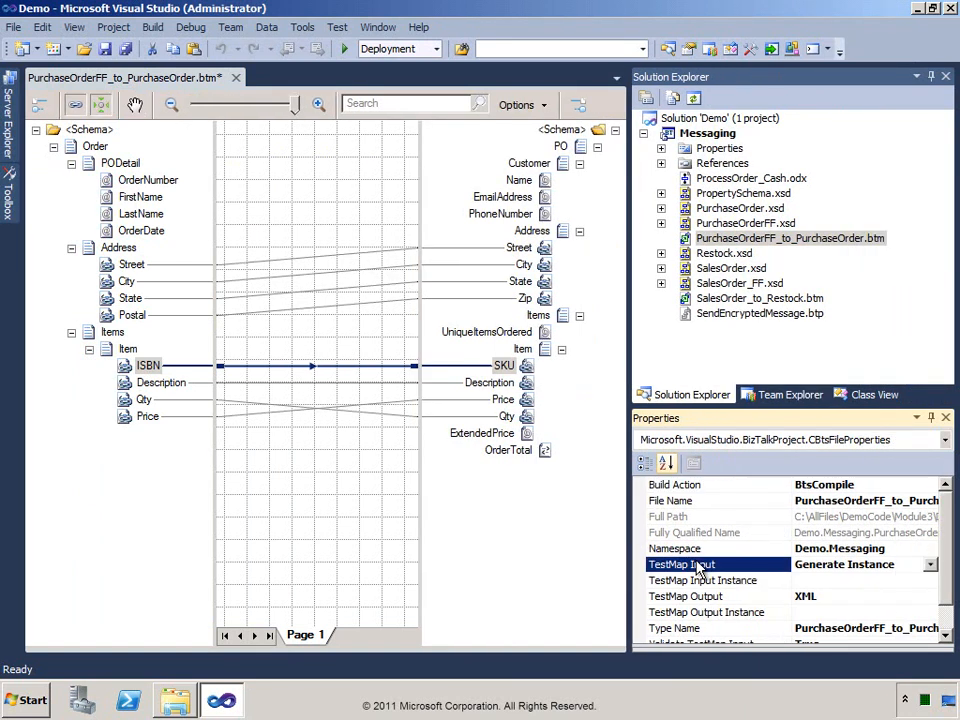
click(930, 565)
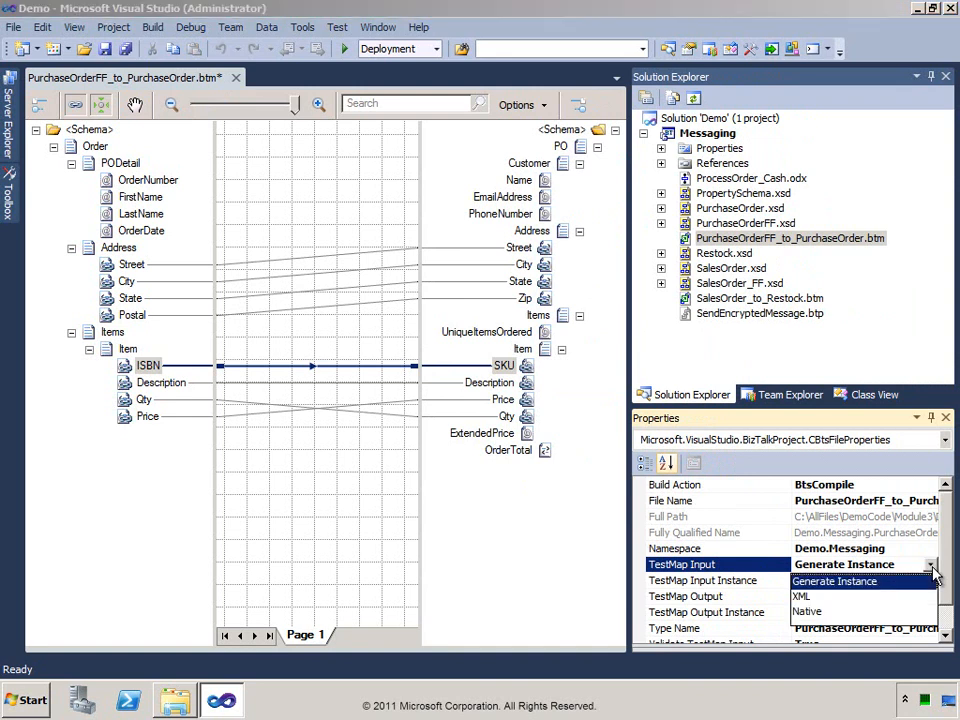
click(808, 611)
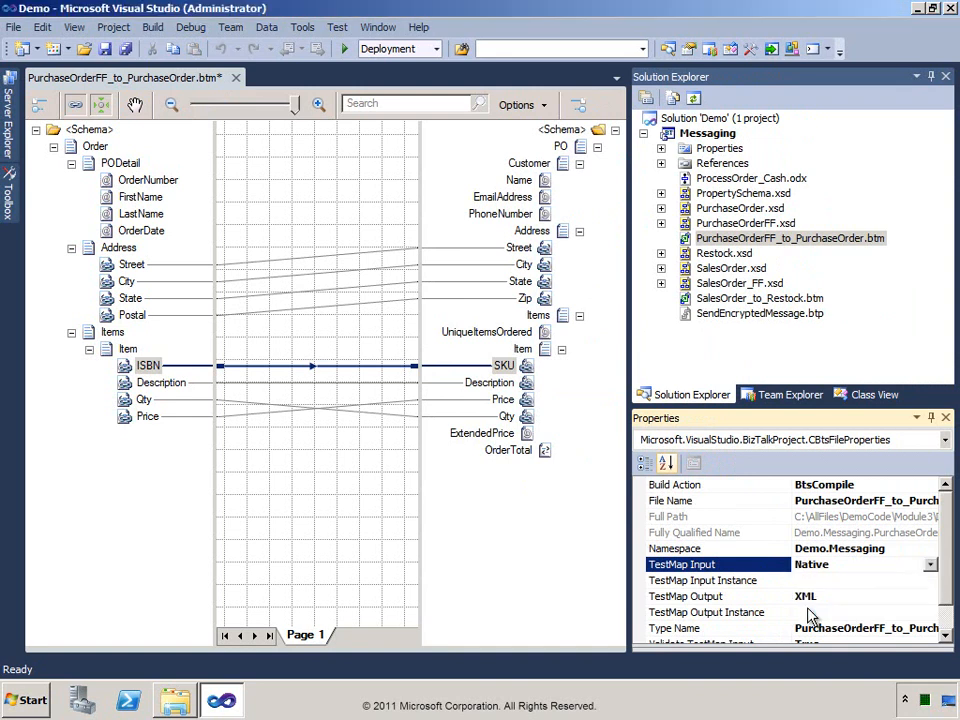
- Set TestMap Input Instance to Message1FF.txt from the Module3 folder and save the map
click(928, 580)
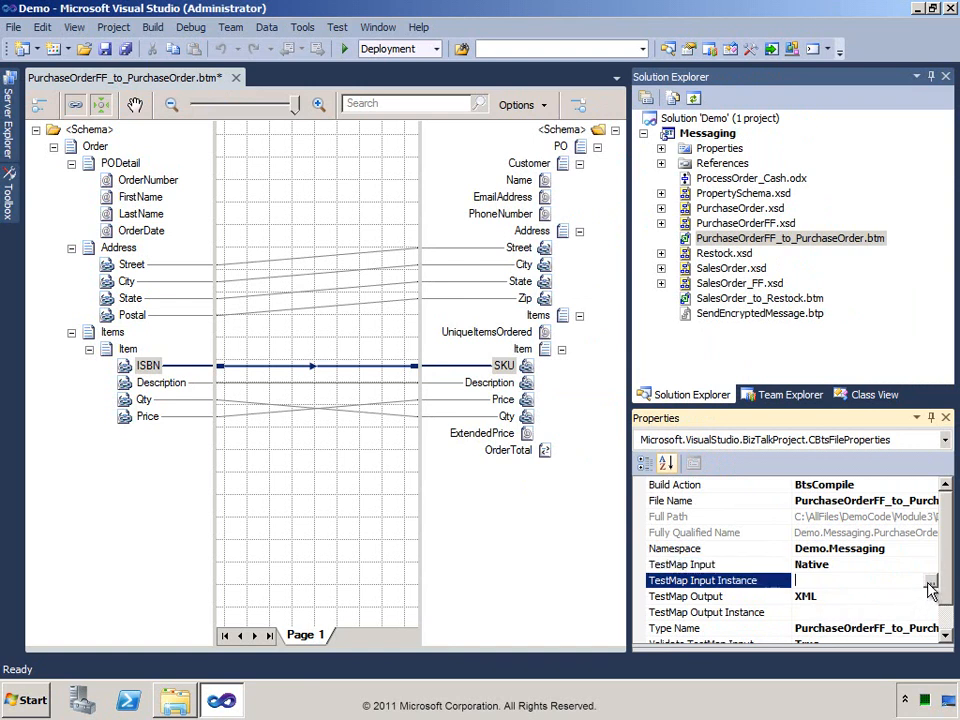
click(930, 585)
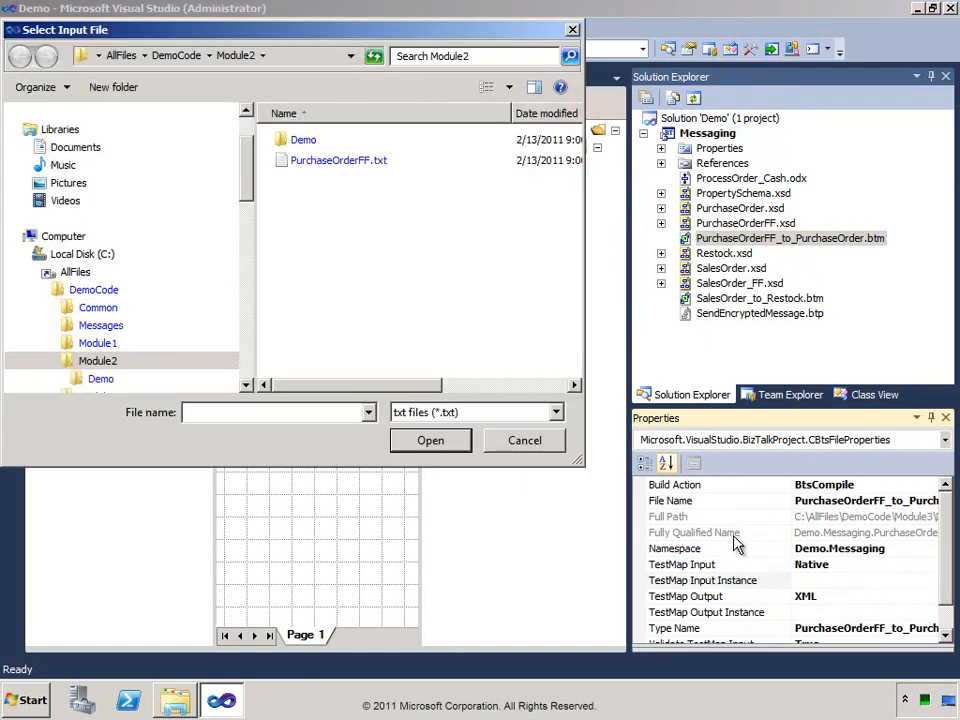
click(52, 361)
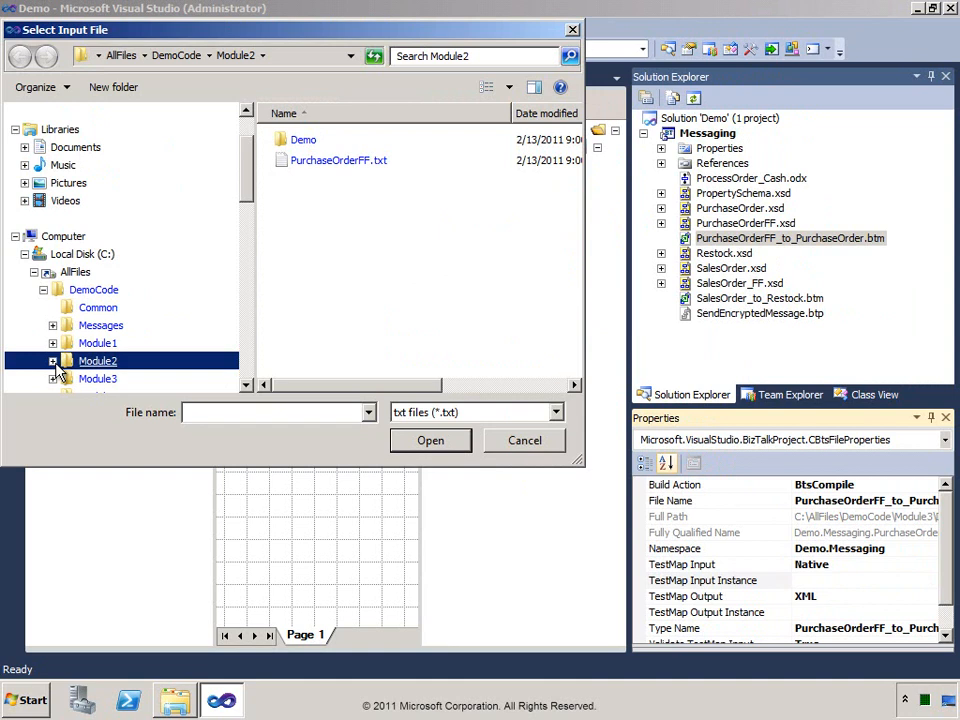
click(82, 380)
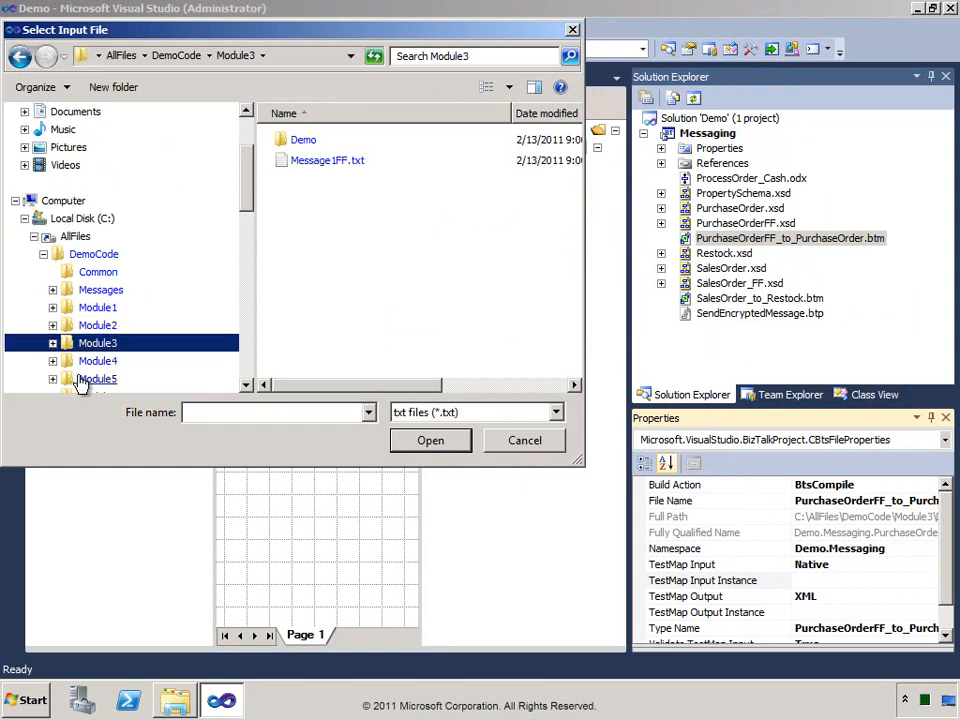
click(285, 163)
click(428, 442)
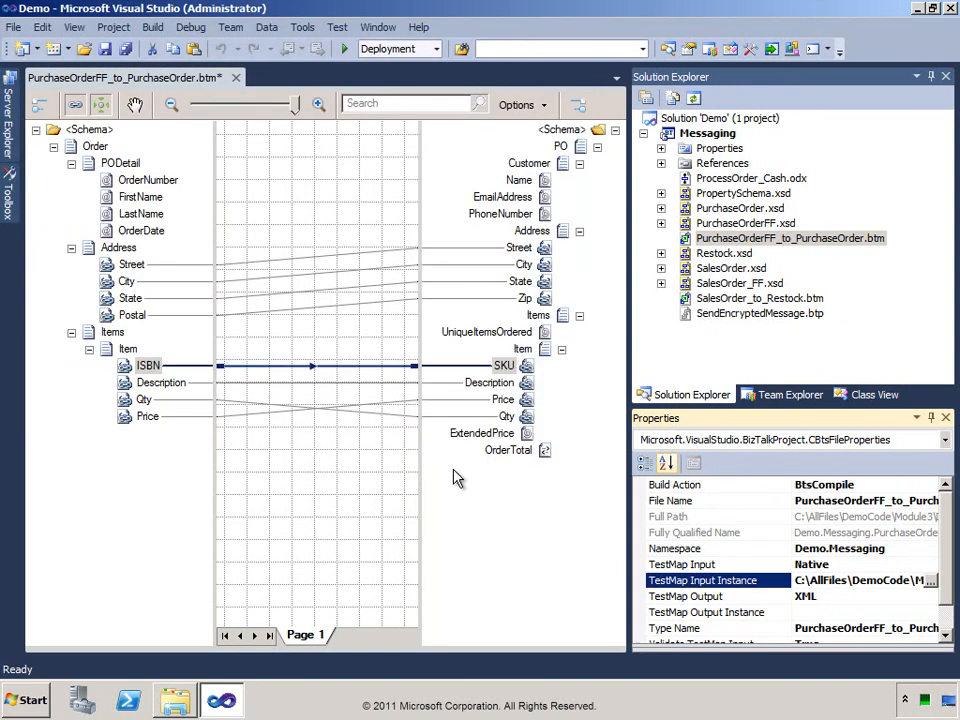
click(14, 25)
click(40, 199)
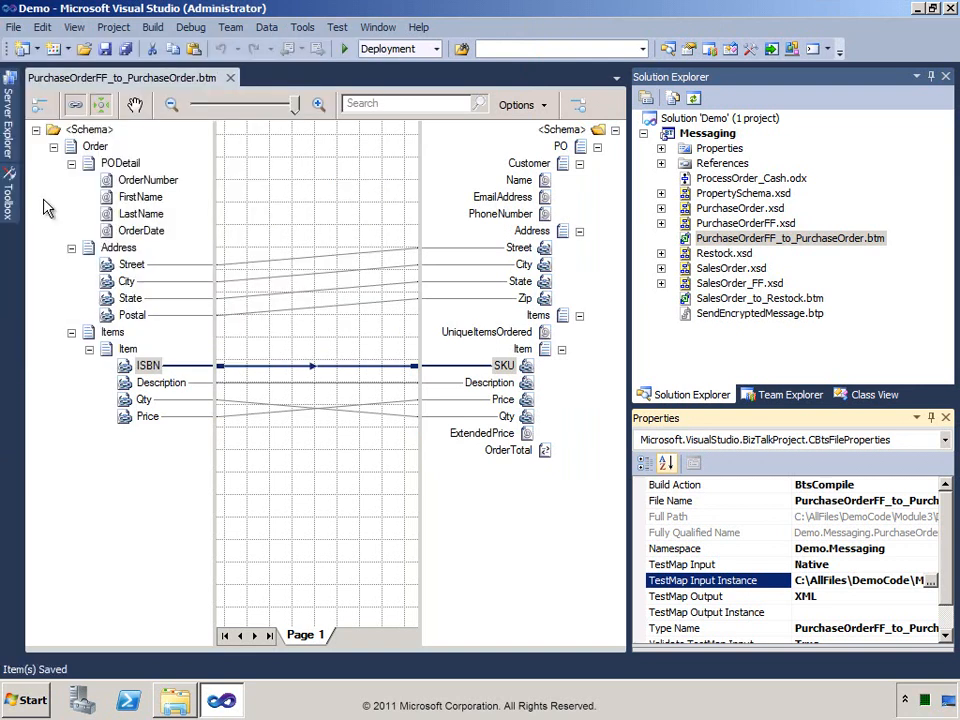
- Test the PurchaseOrderFF_to_PurchaseOrder.btm map and open the generated output XML from the BizTalk output messages
right_click(690, 241)
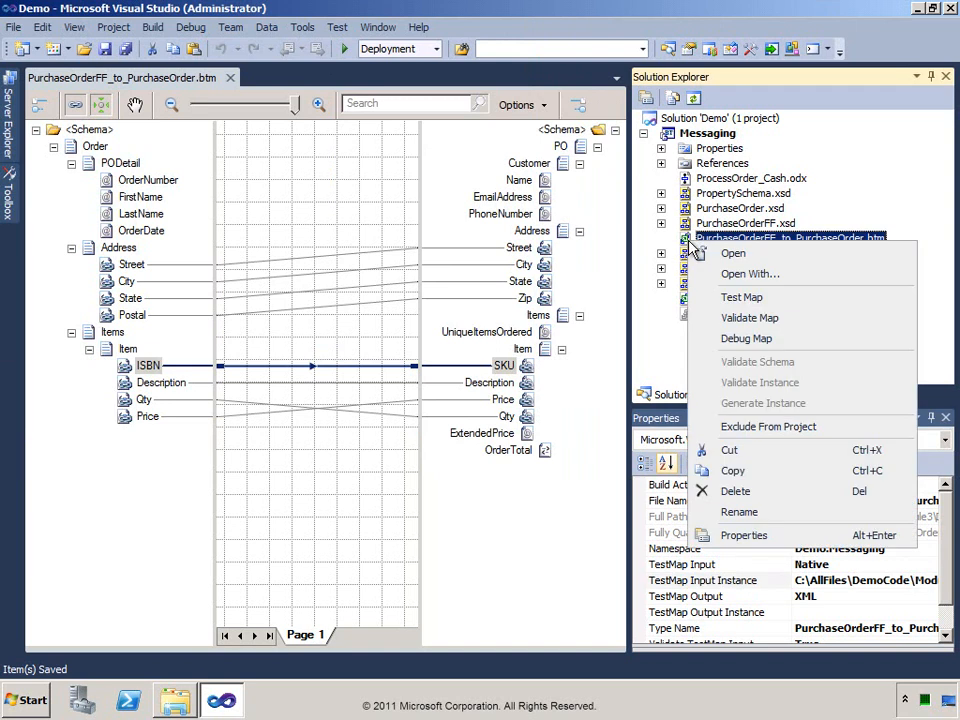
click(722, 302)
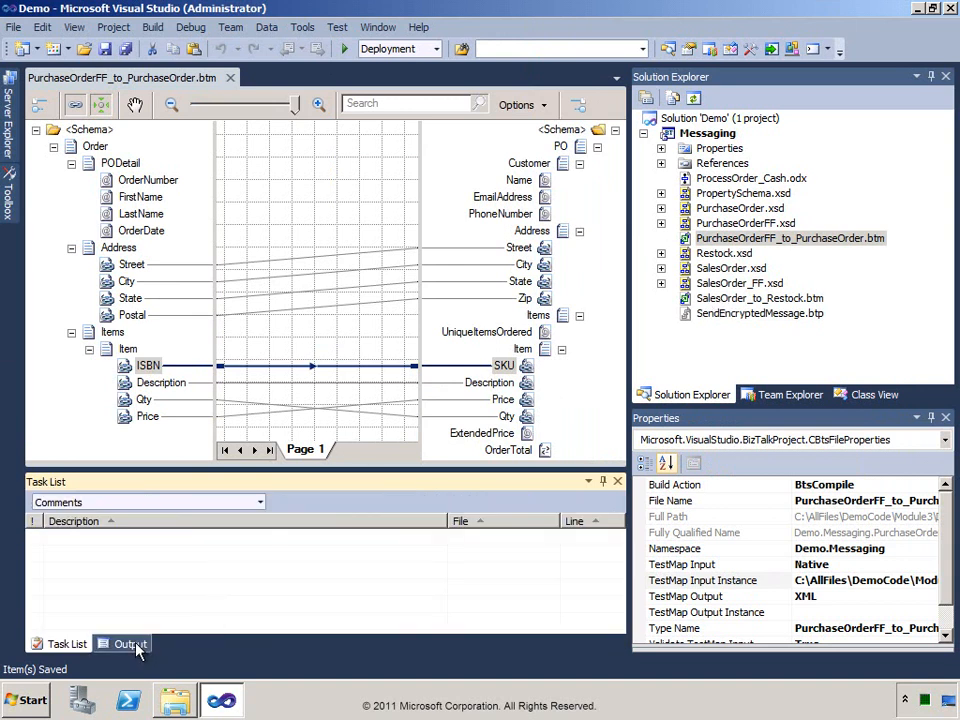
click(130, 644)
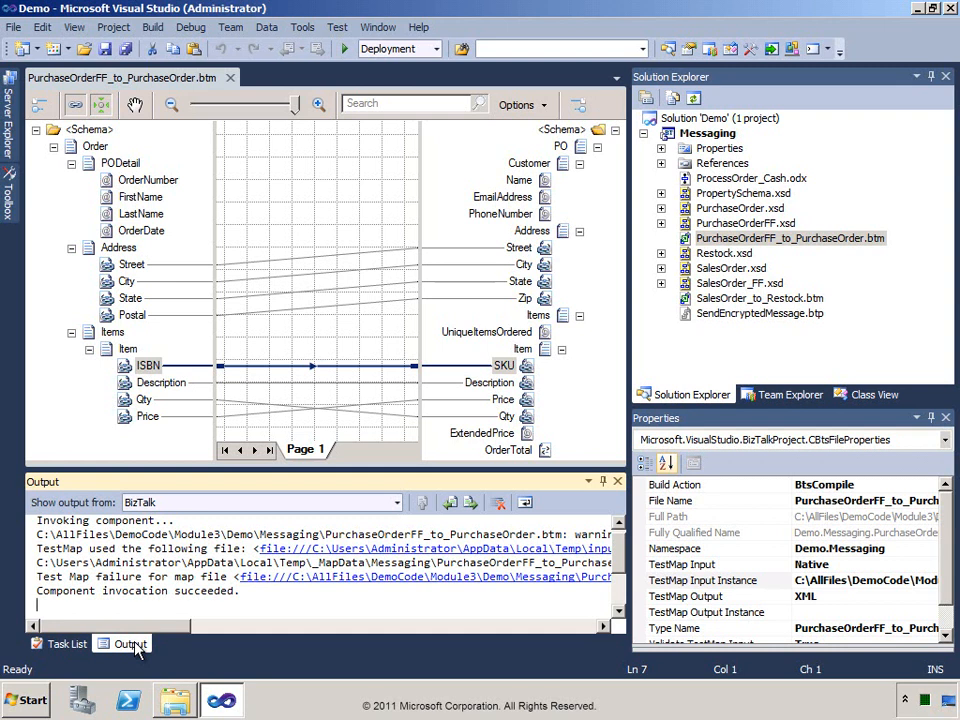
drag(104, 626, 450, 638)
click(420, 585)
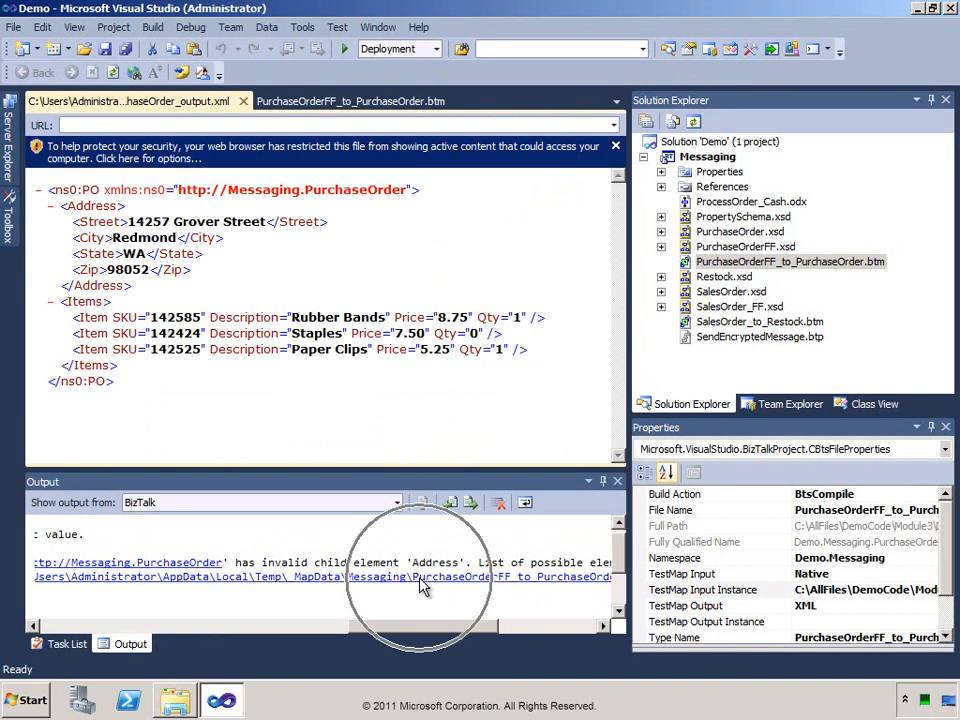
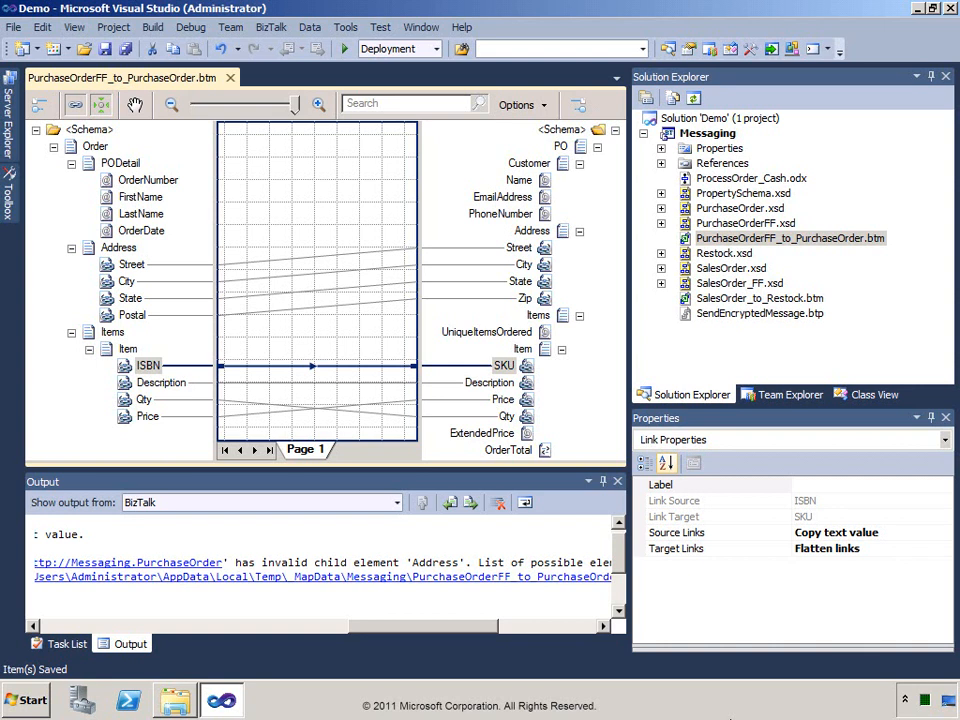
- Rename the map's Page 1 as Links
right_click(320, 450)
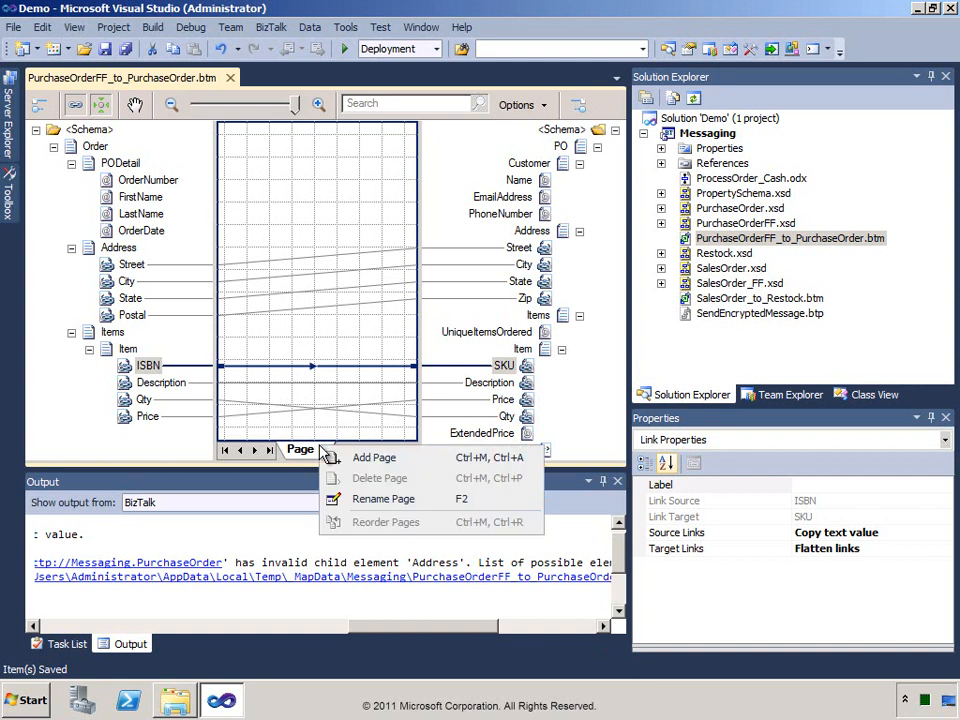
click(378, 512)
text(Links)
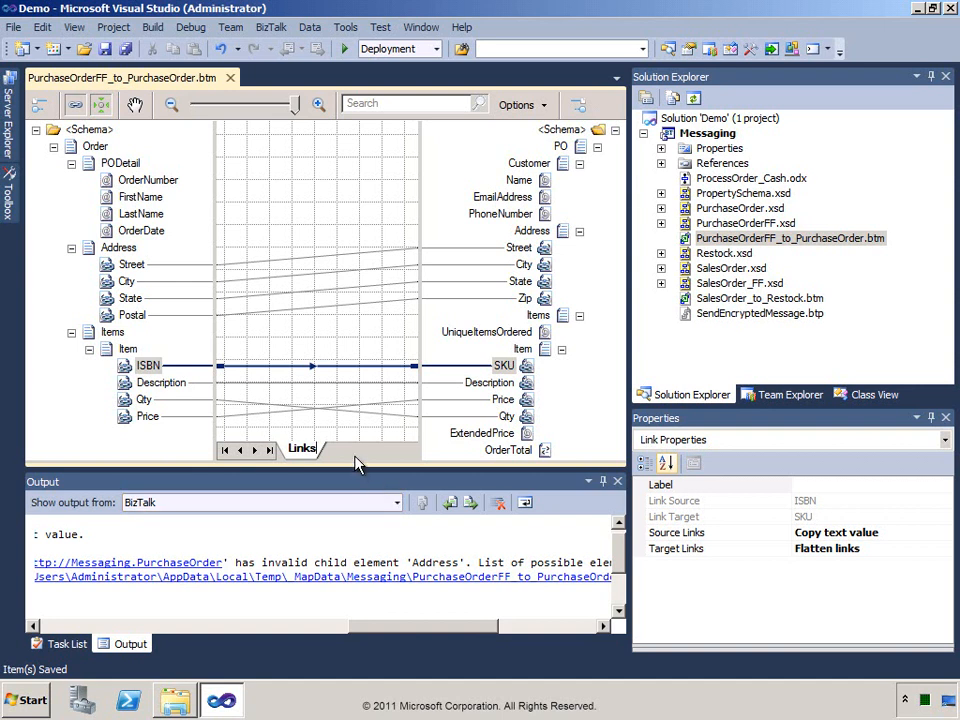
- Add a second page to the map and name it Functoids
right_click(326, 449)
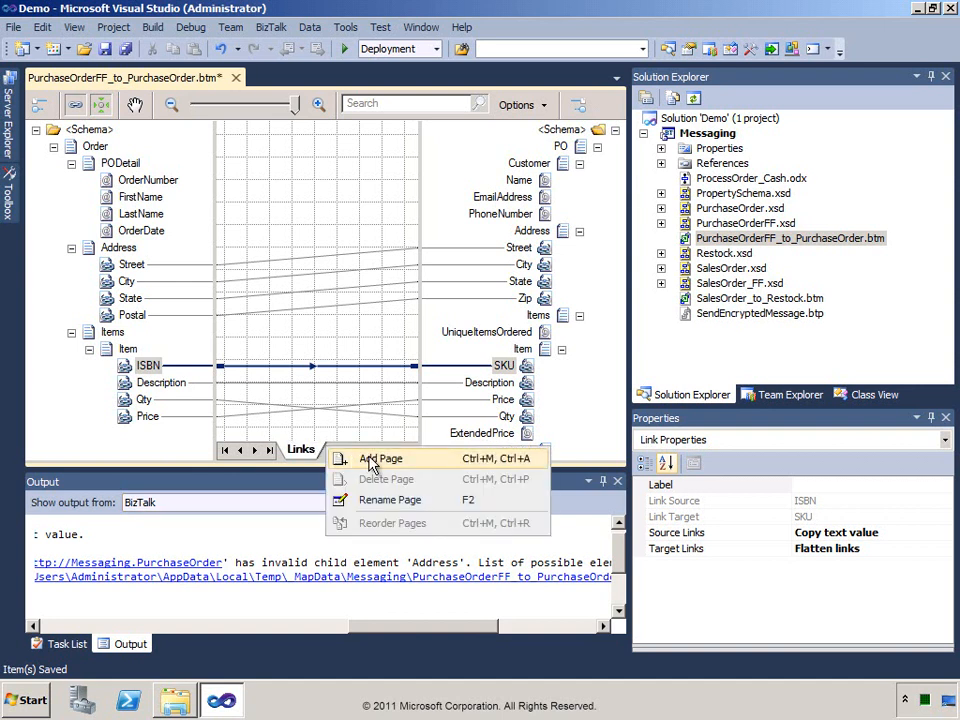
click(338, 458)
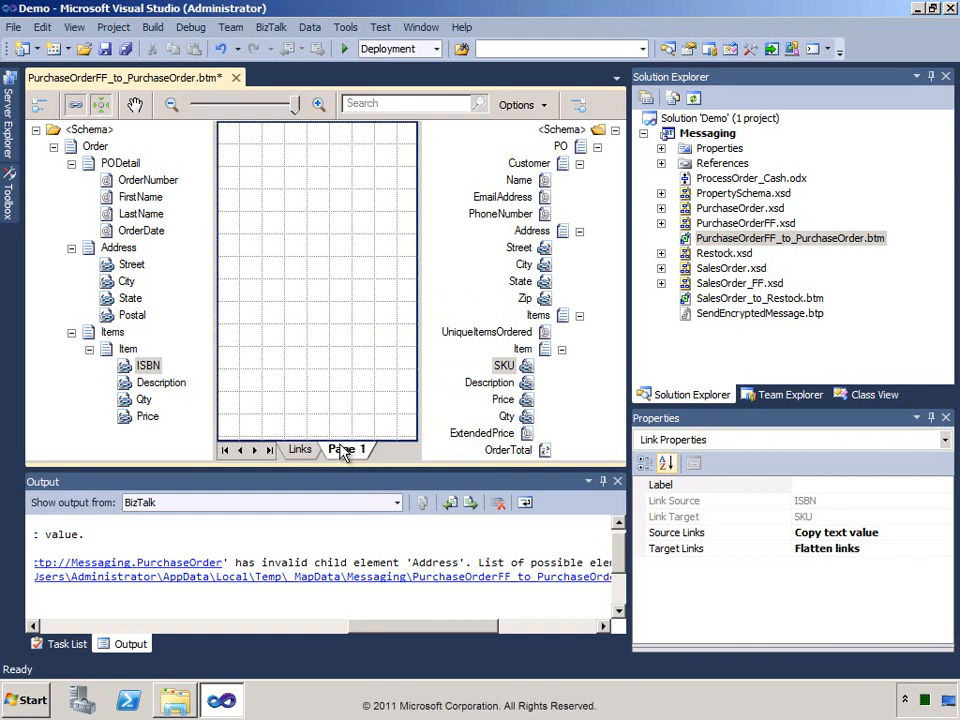
right_click(344, 451)
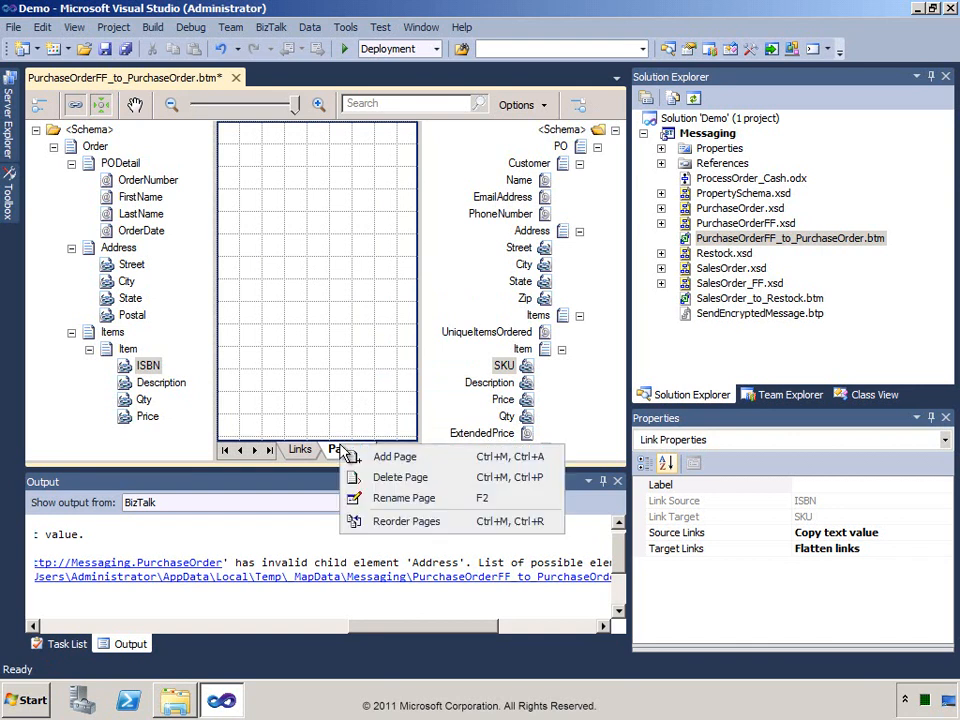
click(400, 498)
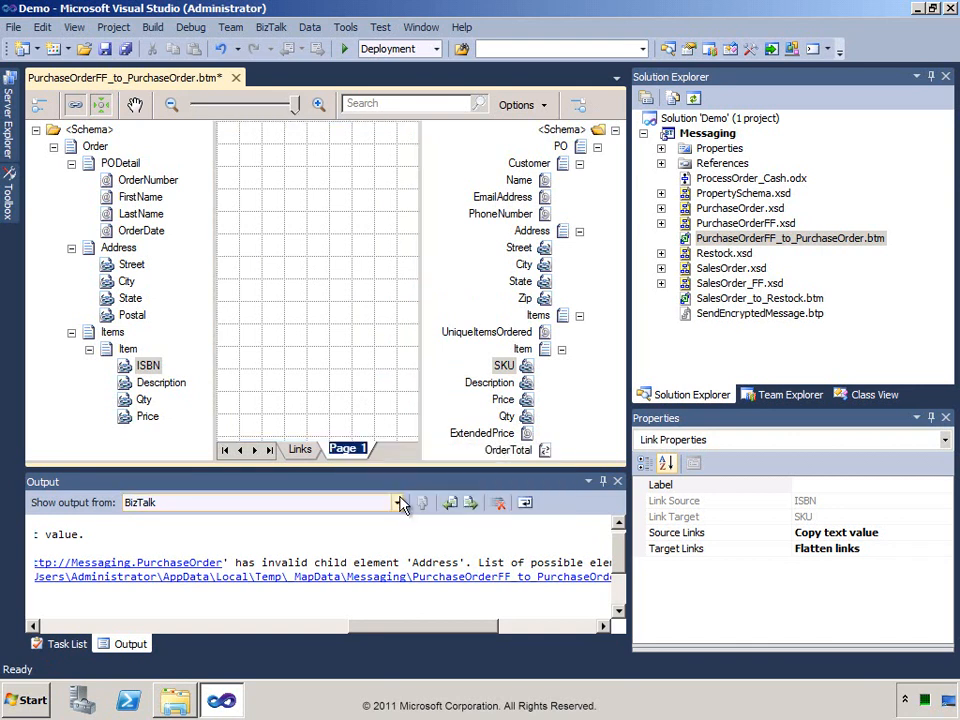
text(Functoids)
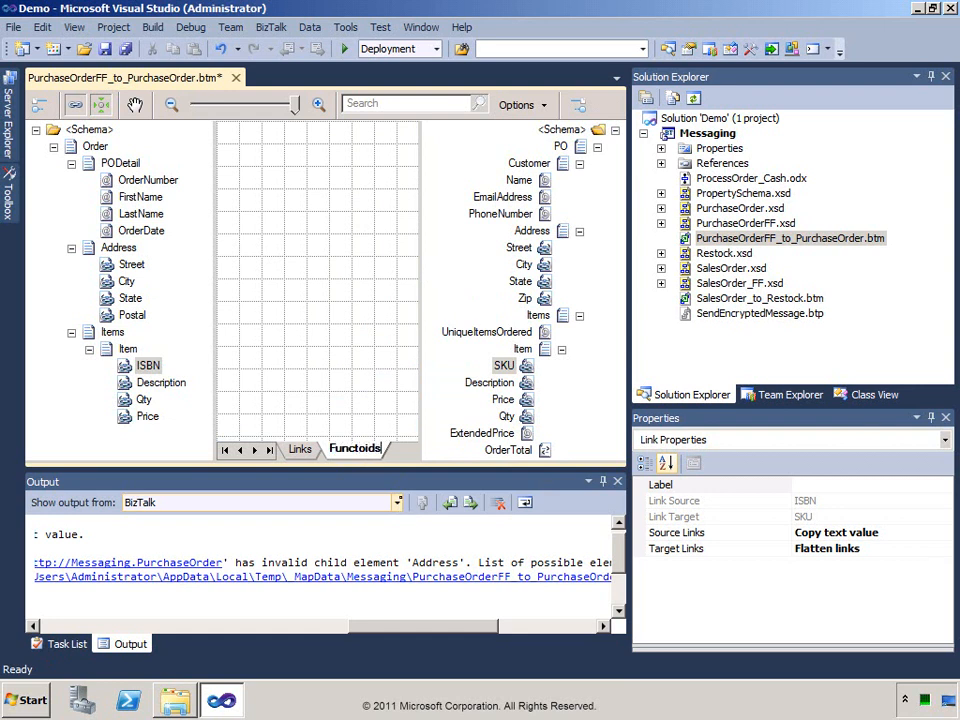
key(Return)
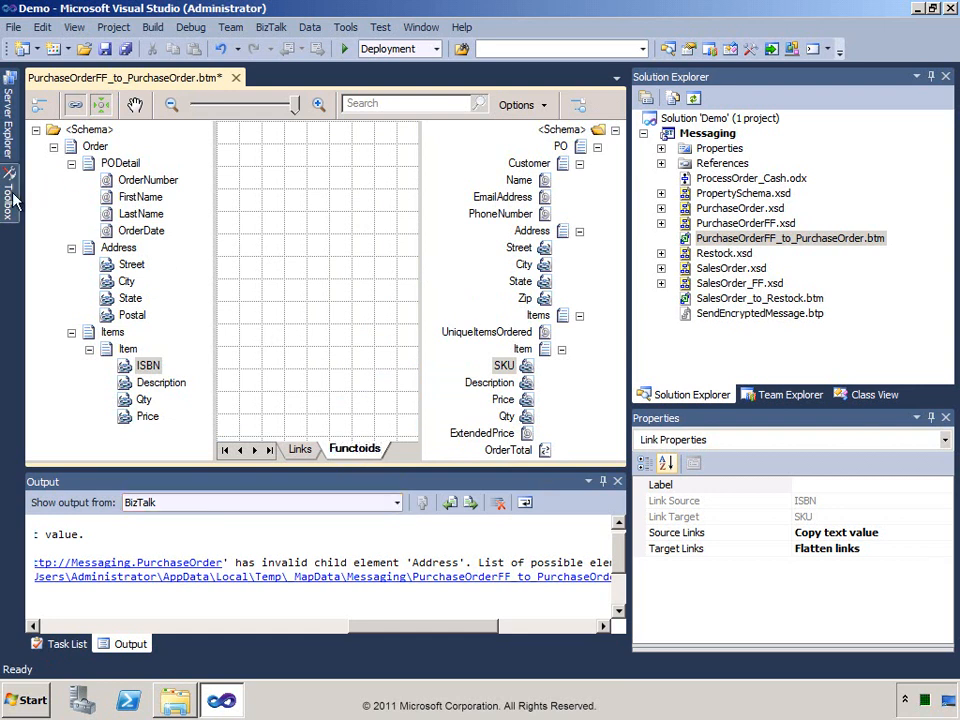
- Place a String Concatenate functoid on the Functoids page beside the Name field, and check its input configuration
mouse_move(8, 196)
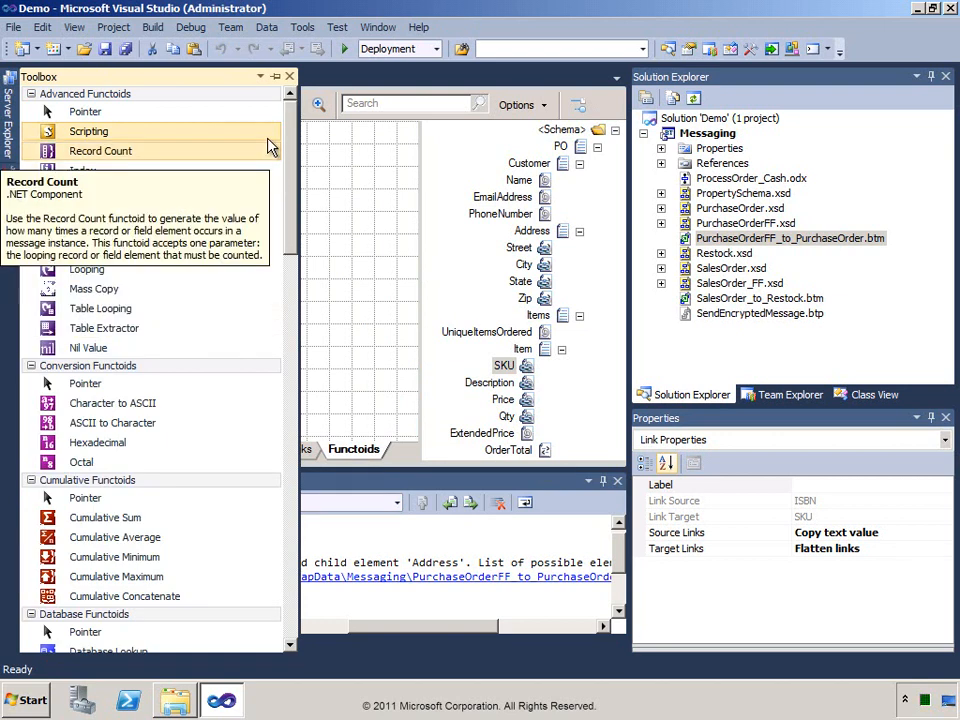
drag(294, 129, 307, 529)
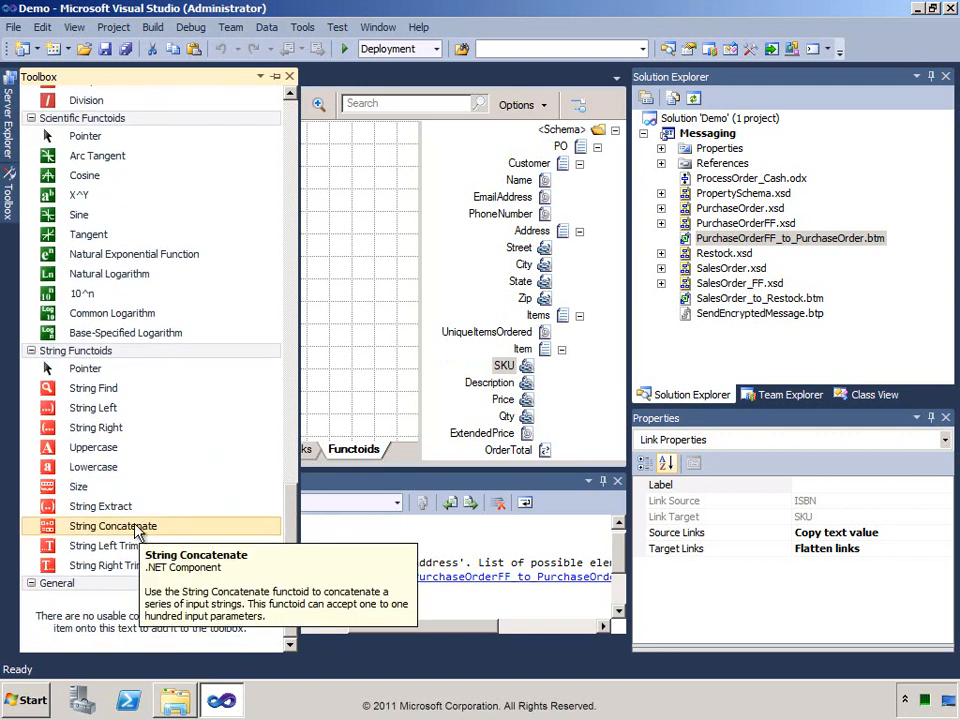
drag(228, 526, 330, 188)
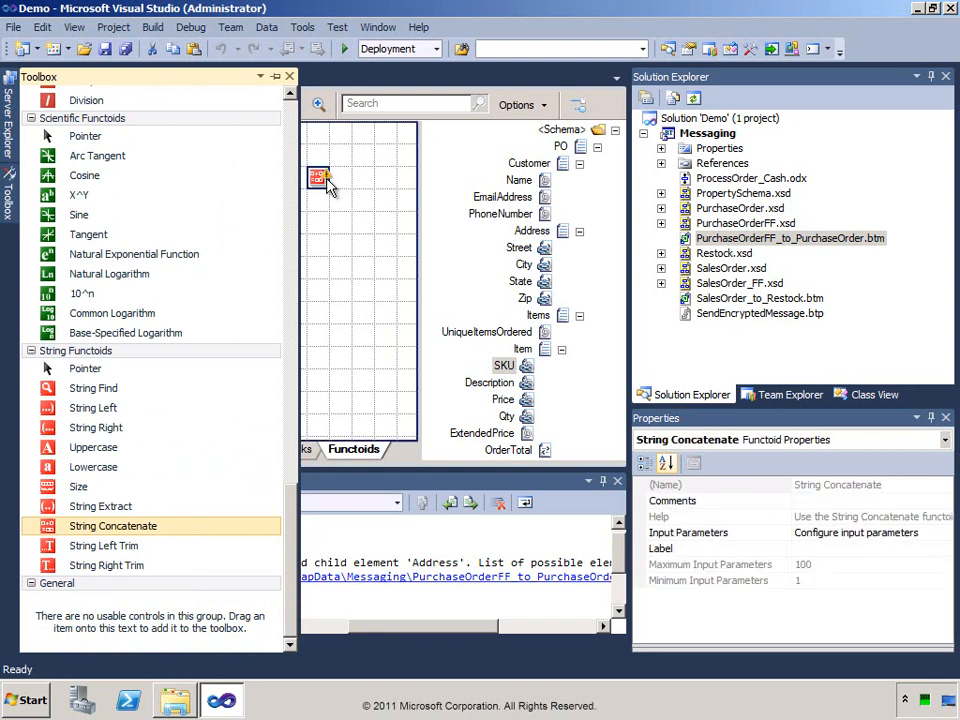
click(364, 201)
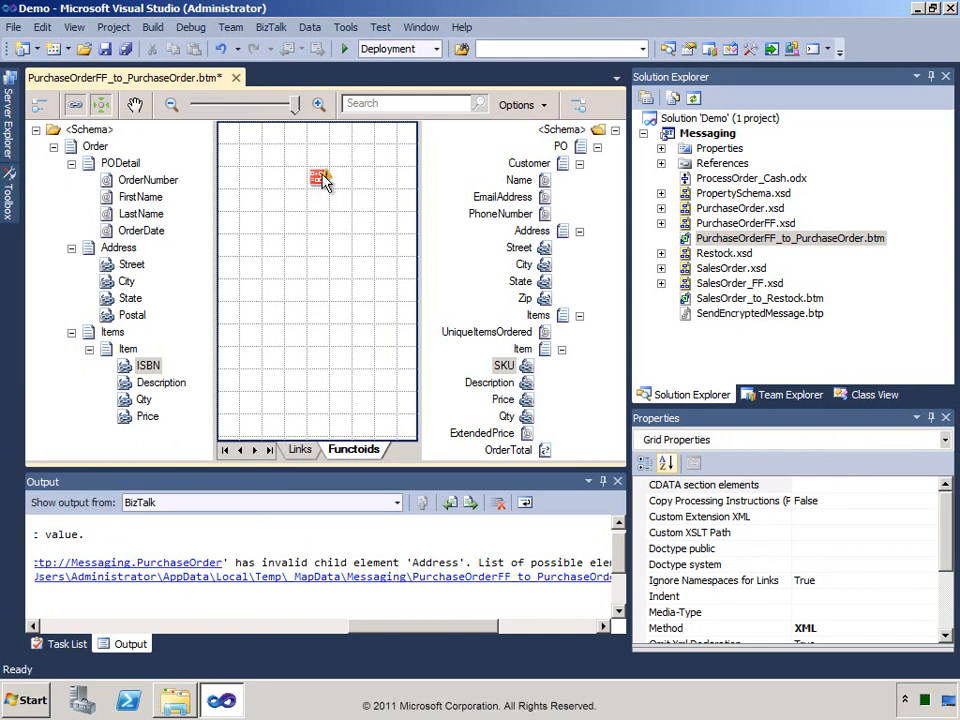
double_click(322, 180)
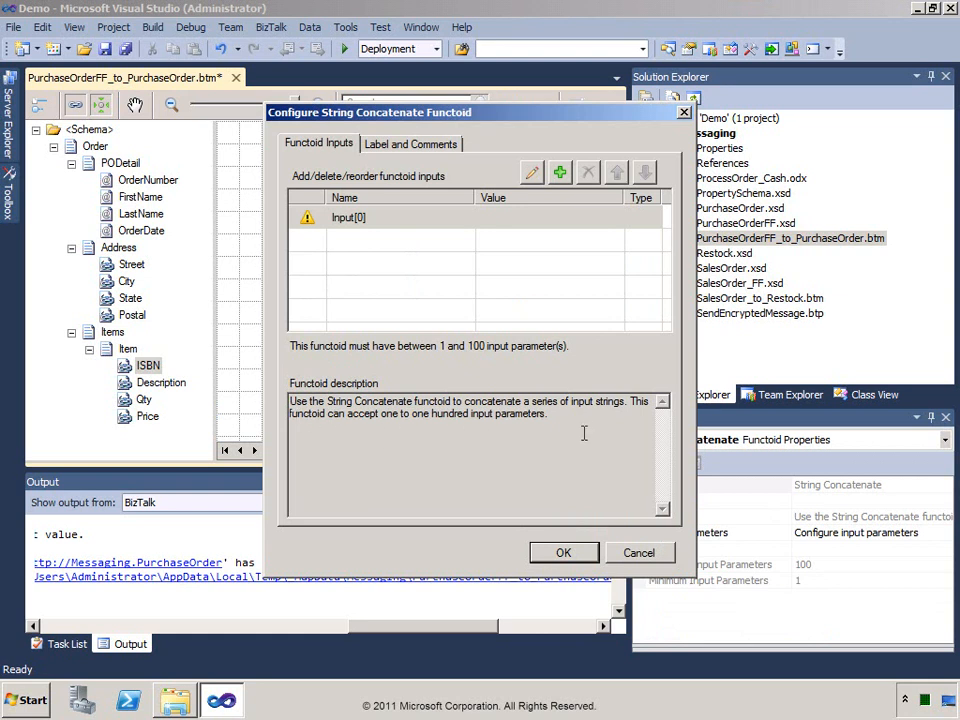
click(563, 553)
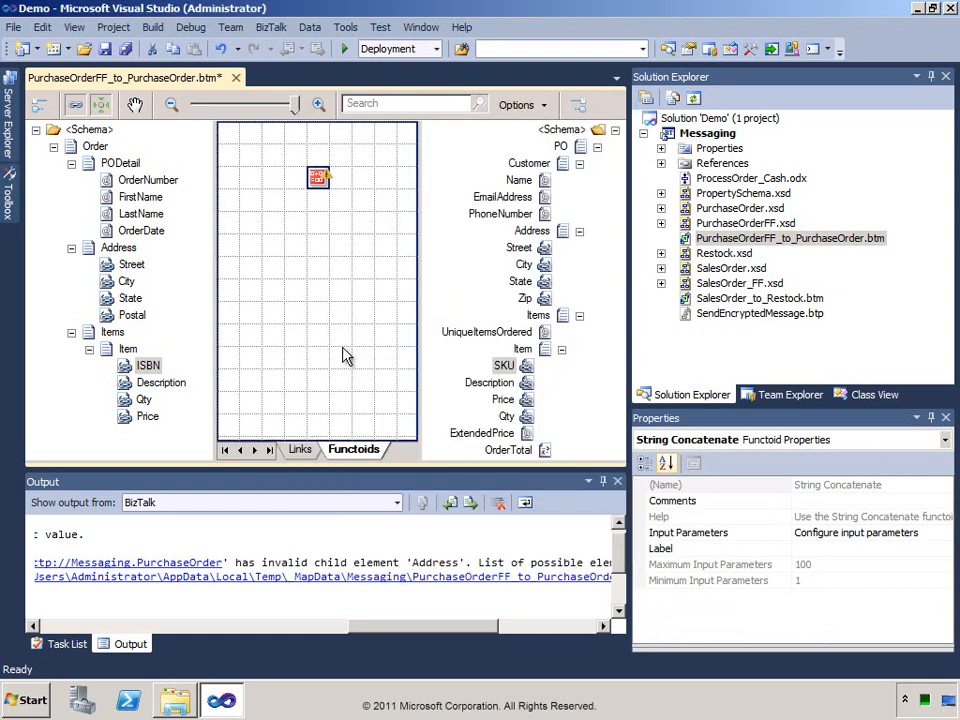
- Link the source LastName and FirstName, in that order, to the String Concatenate functoid, and insert the constant ", " between them
drag(145, 214, 318, 182)
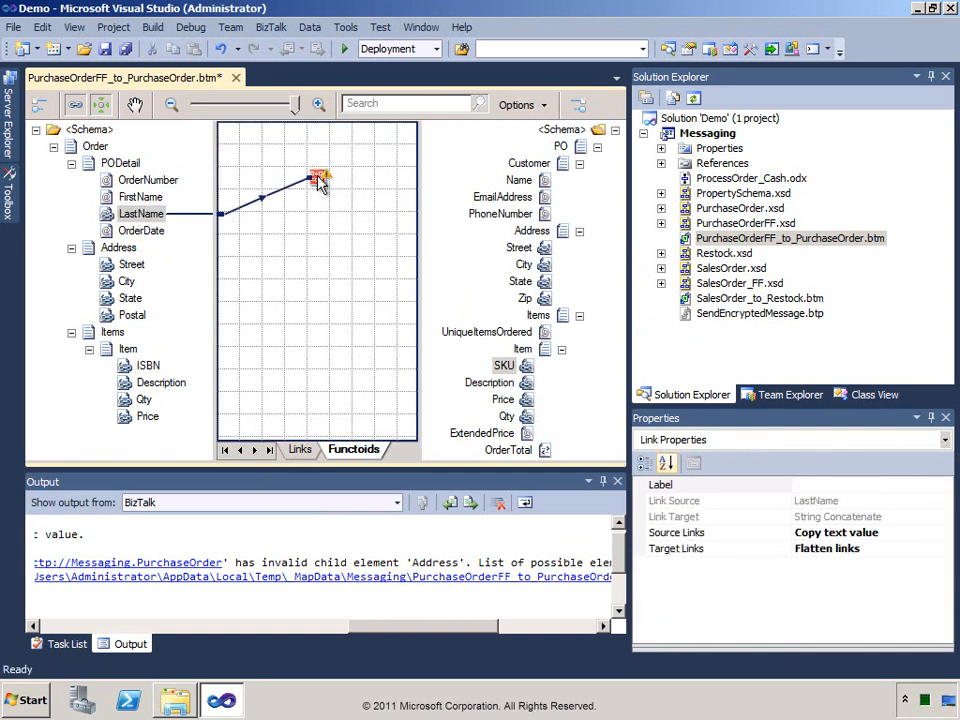
drag(141, 197, 319, 184)
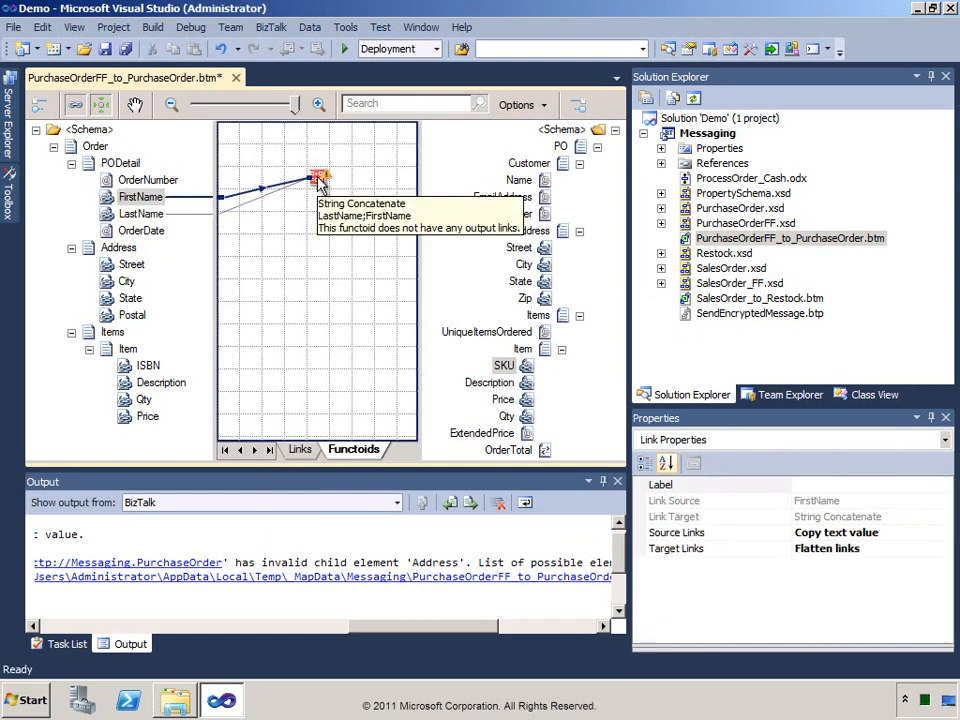
double_click(319, 180)
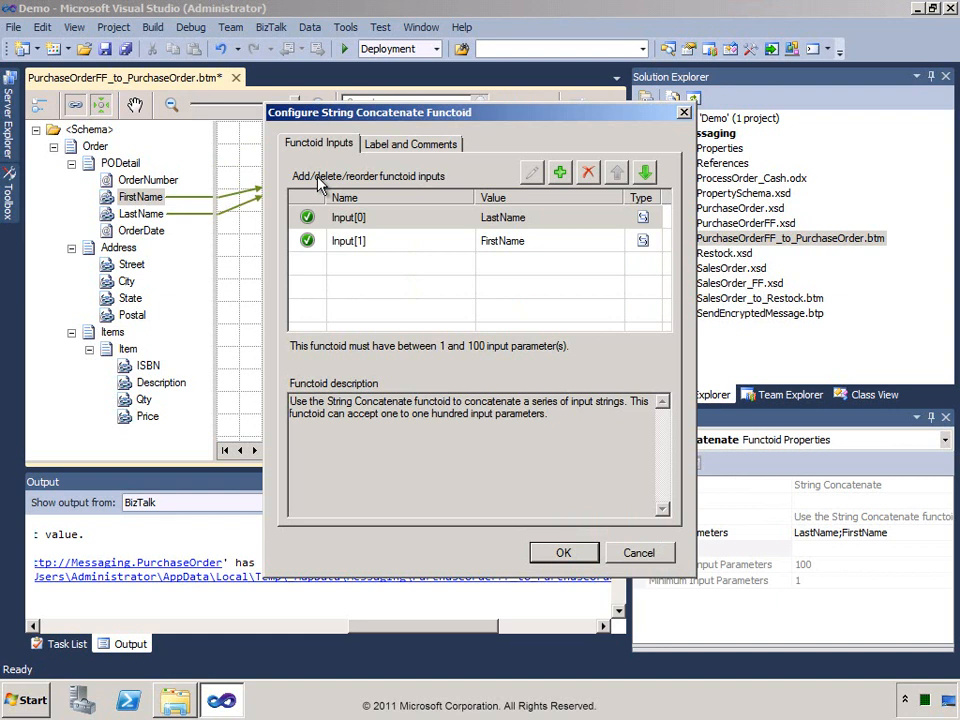
click(560, 173)
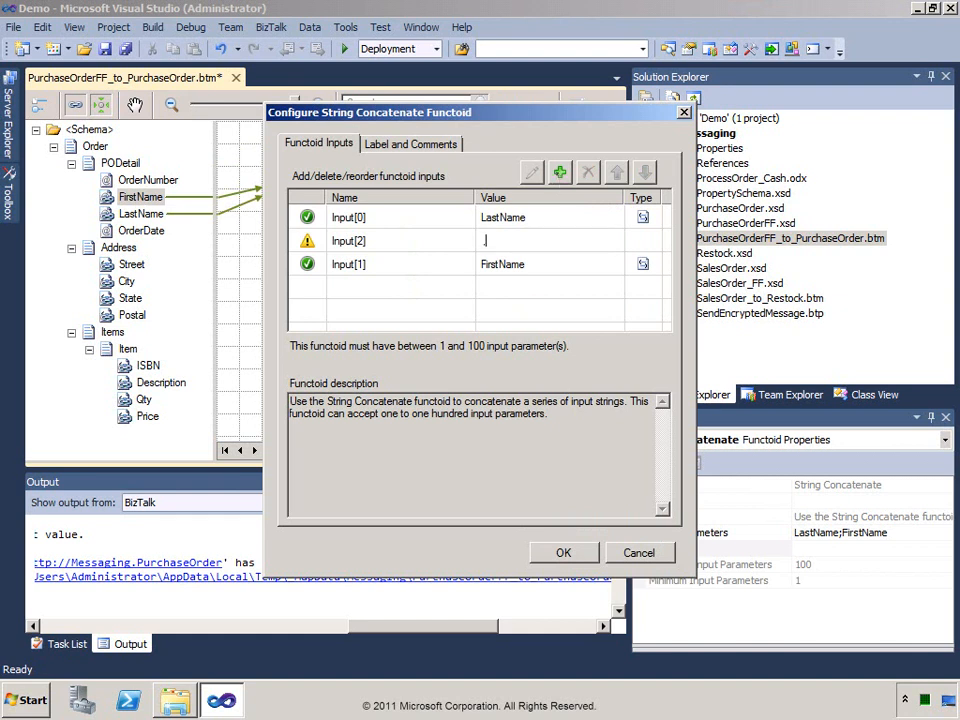
text(.)
click(564, 558)
click(564, 555)
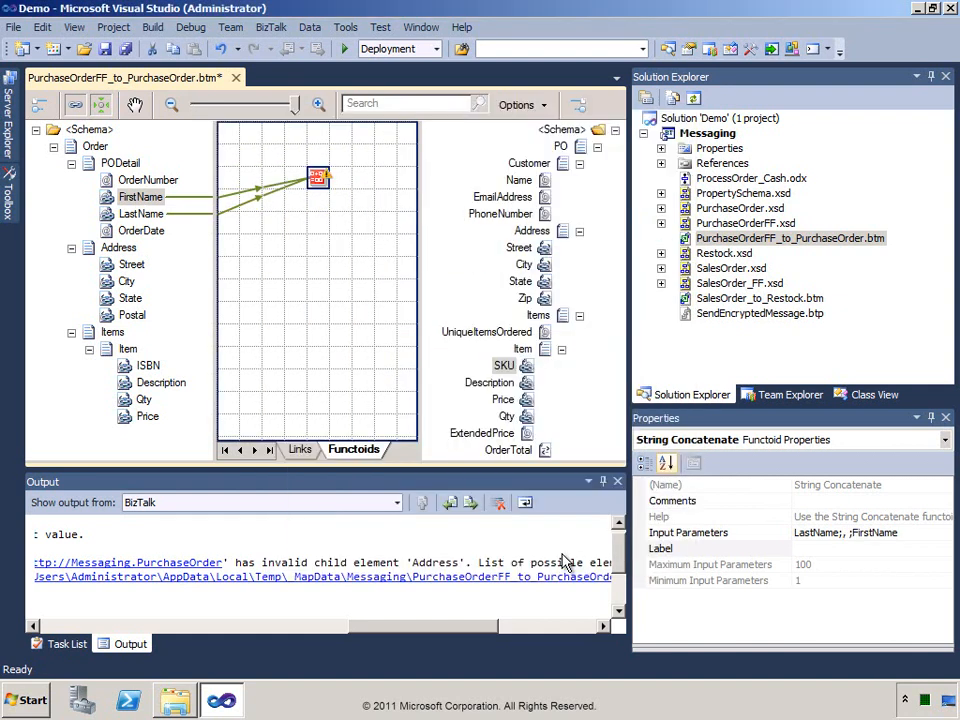
- Connect the String Concatenate functoid's output to the destination customer's Name field
mouse_move(325, 185)
drag(322, 178, 530, 178)
click(324, 204)
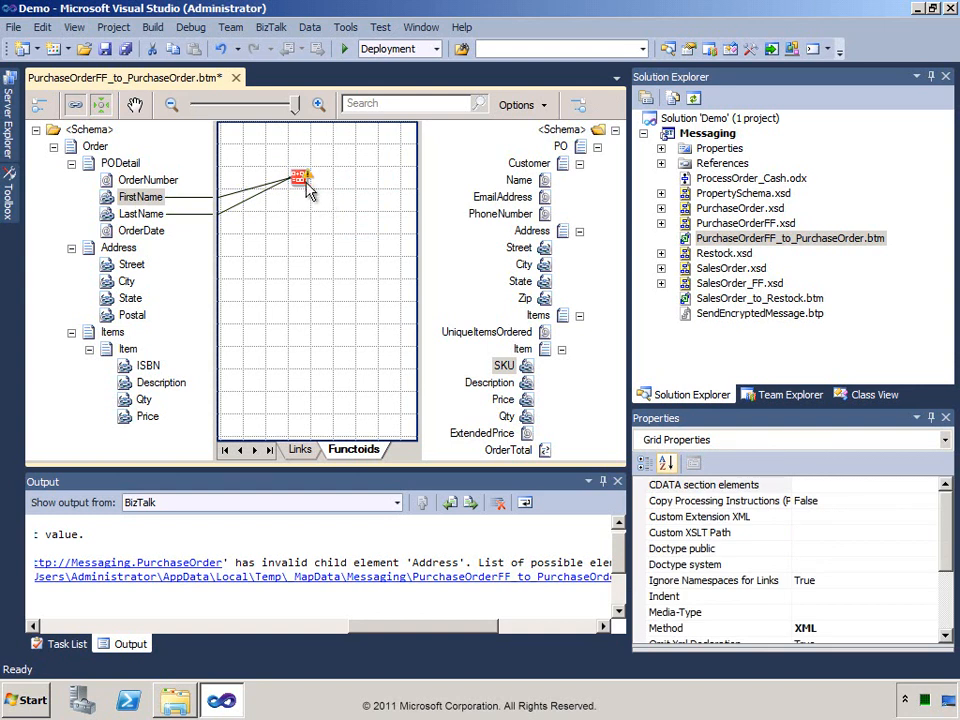
drag(302, 175, 522, 181)
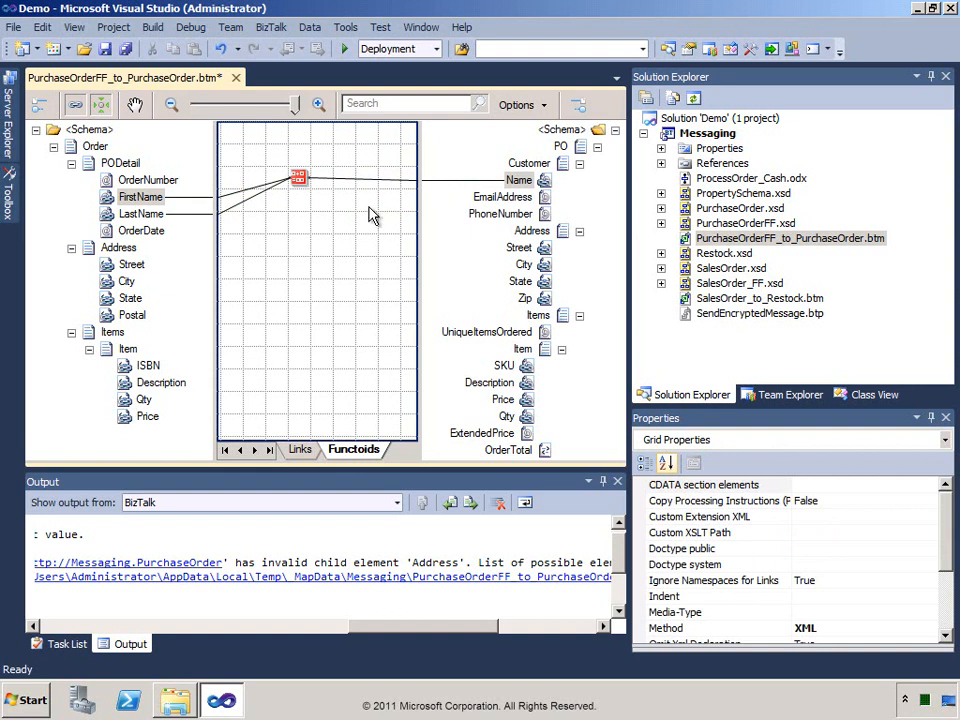
- Place a Multiplication functoid near the Item records on the Functoids page and link the source Price and Qty to it
mouse_move(8, 170)
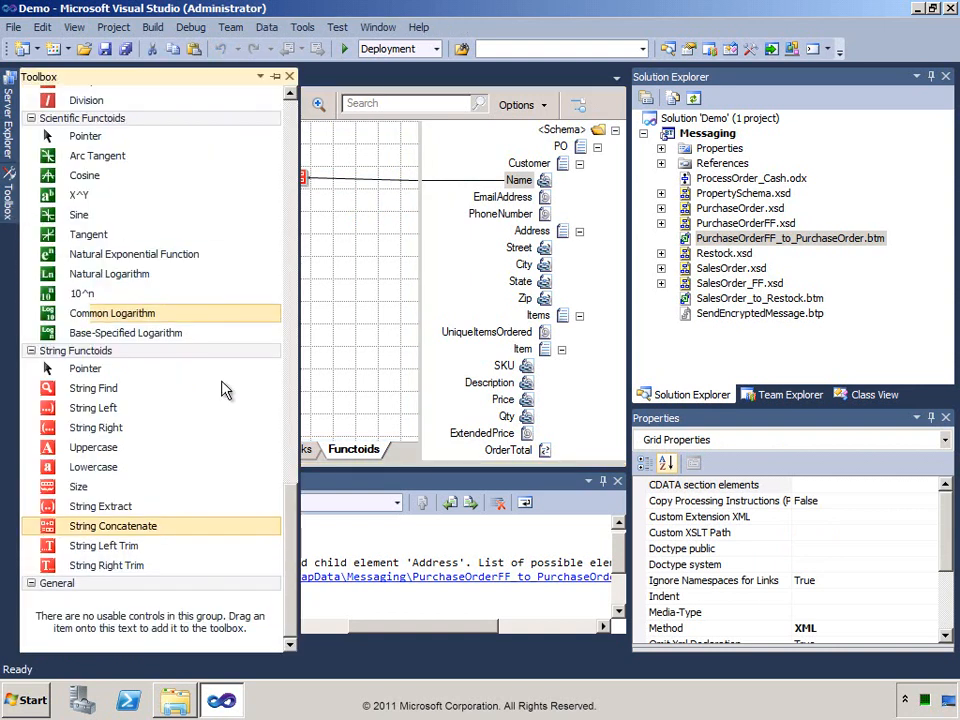
drag(294, 506, 285, 396)
drag(129, 480, 302, 393)
drag(147, 416, 305, 388)
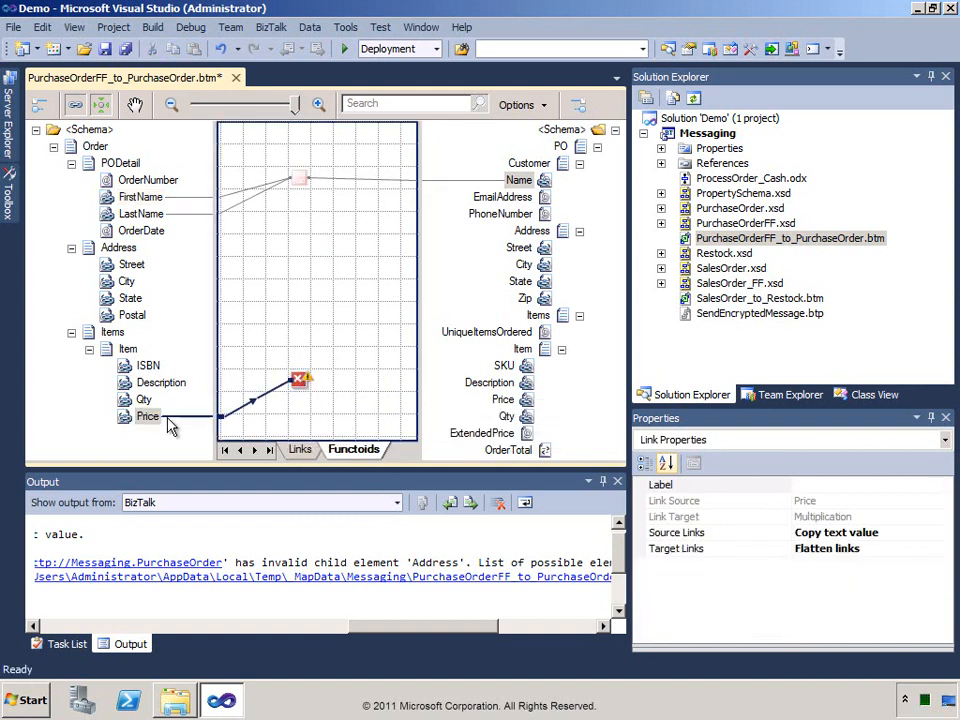
drag(144, 399, 300, 386)
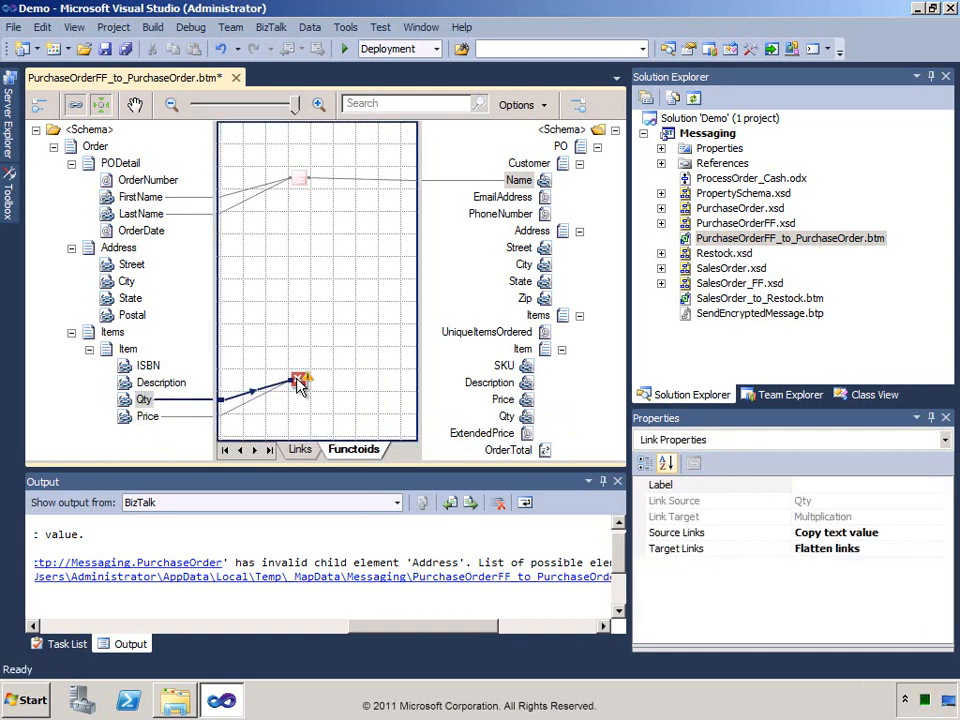
- Connect the Multiplication functoid's output to the destination item's ExtendedPrice field
drag(299, 383, 490, 433)
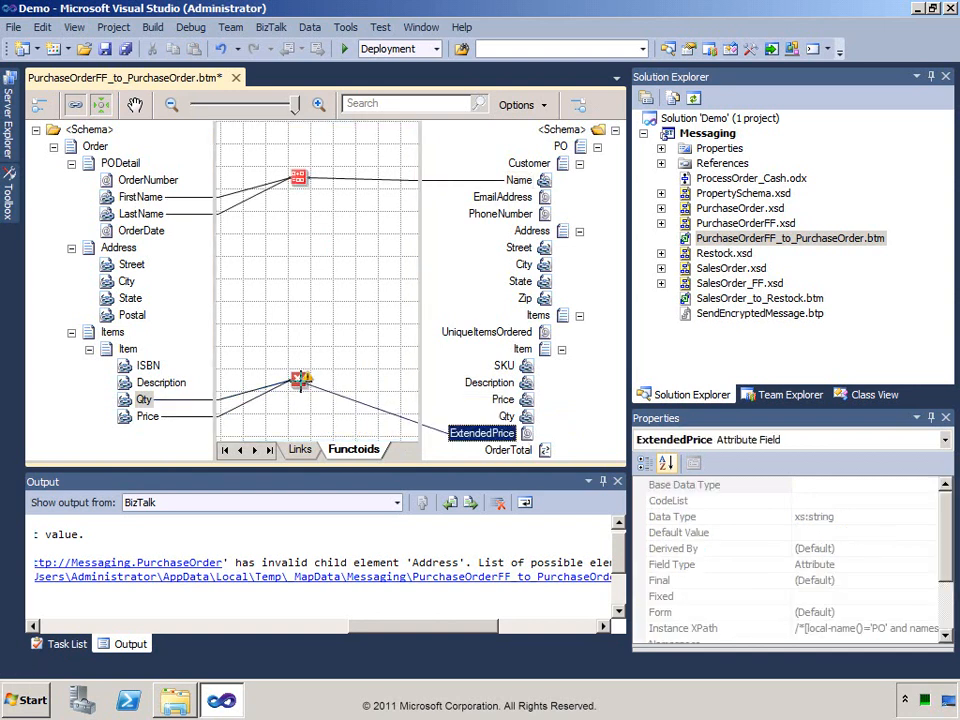
drag(299, 381, 300, 381)
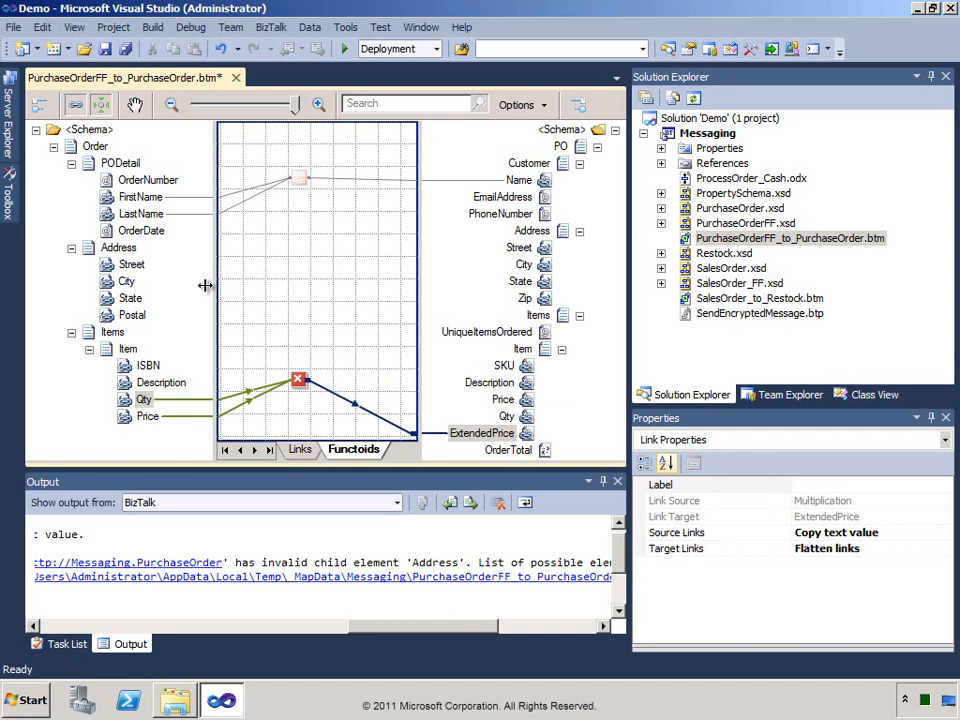
- Place a Cumulative Sum functoid on the Functoids page close to the Multiplication functoid
click(13, 210)
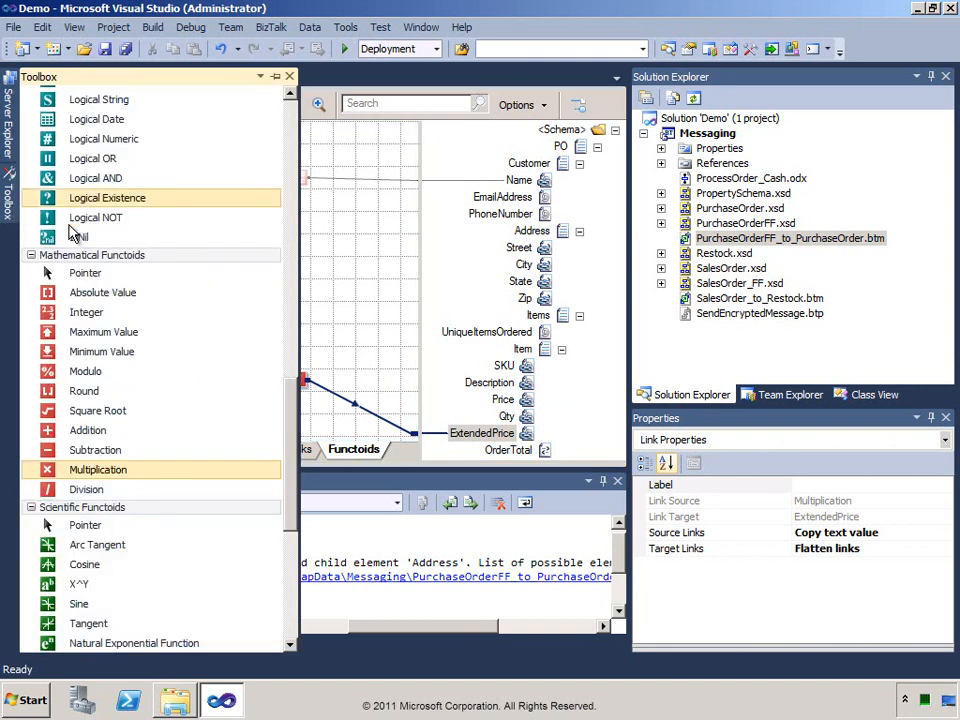
drag(296, 420, 274, 195)
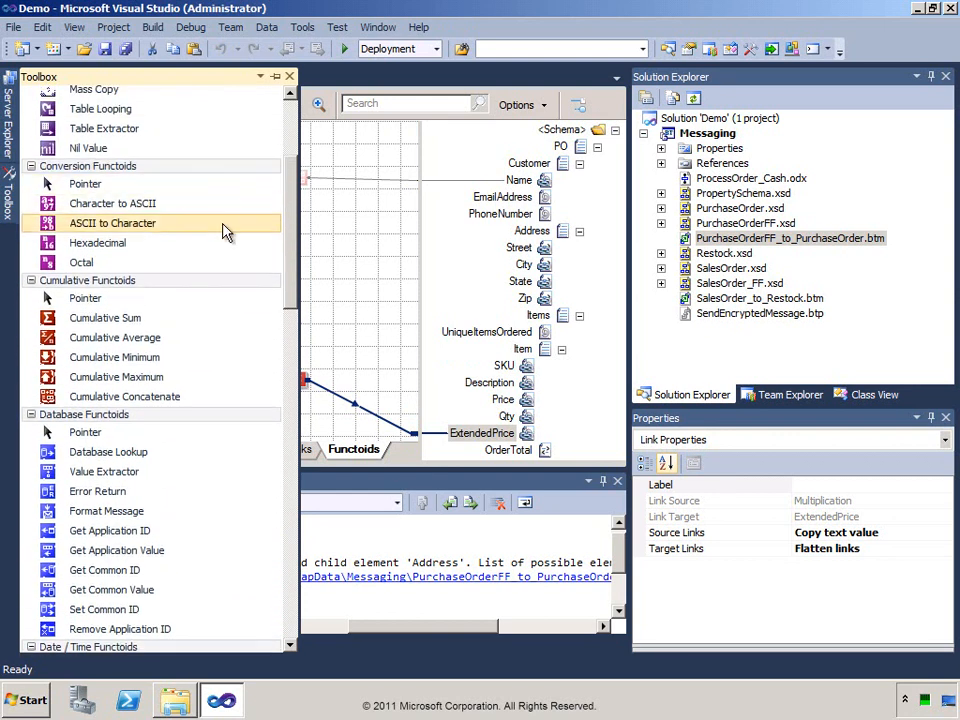
drag(48, 322, 326, 364)
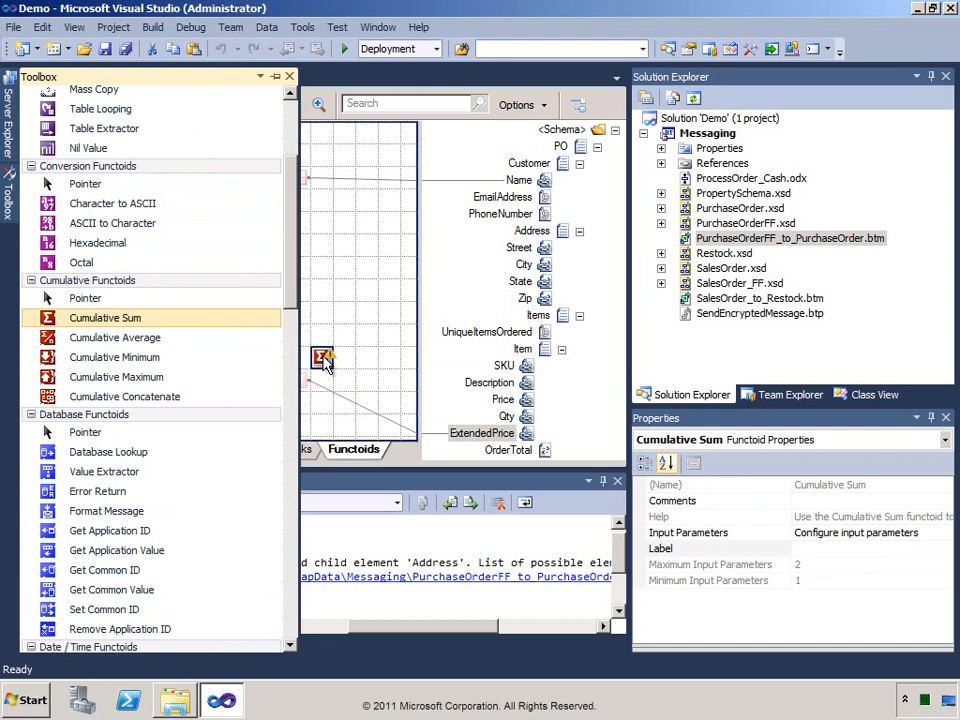
drag(355, 367, 373, 367)
drag(323, 425, 324, 423)
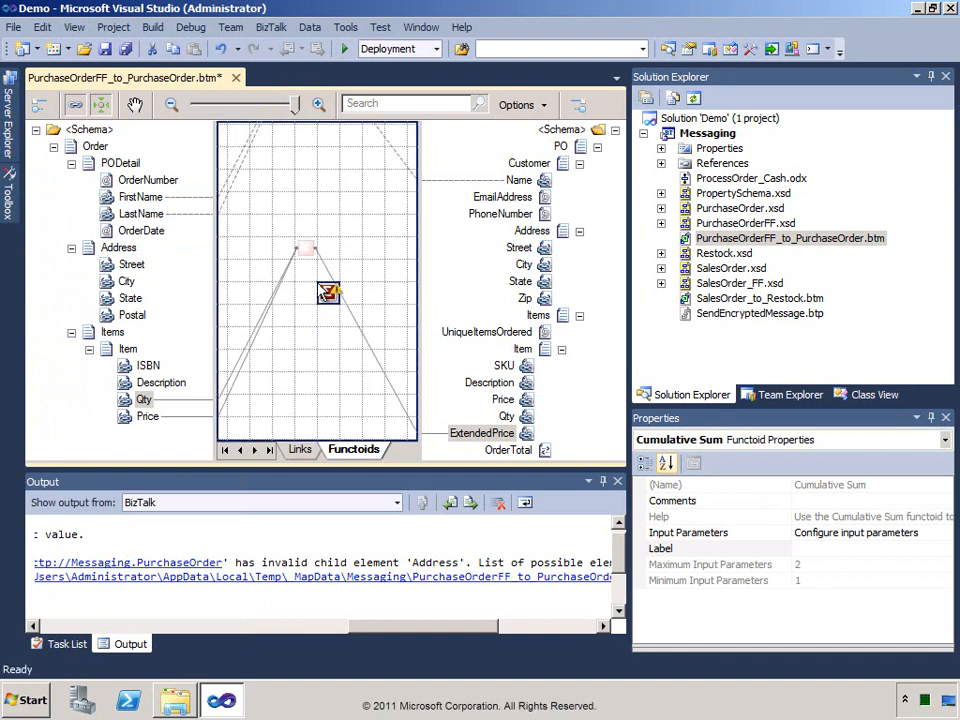
- Link the Multiplication output to the Cumulative Sum functoid and connect the sum's output to the destination OrderTotal field
drag(306, 252, 334, 294)
drag(515, 450, 330, 300)
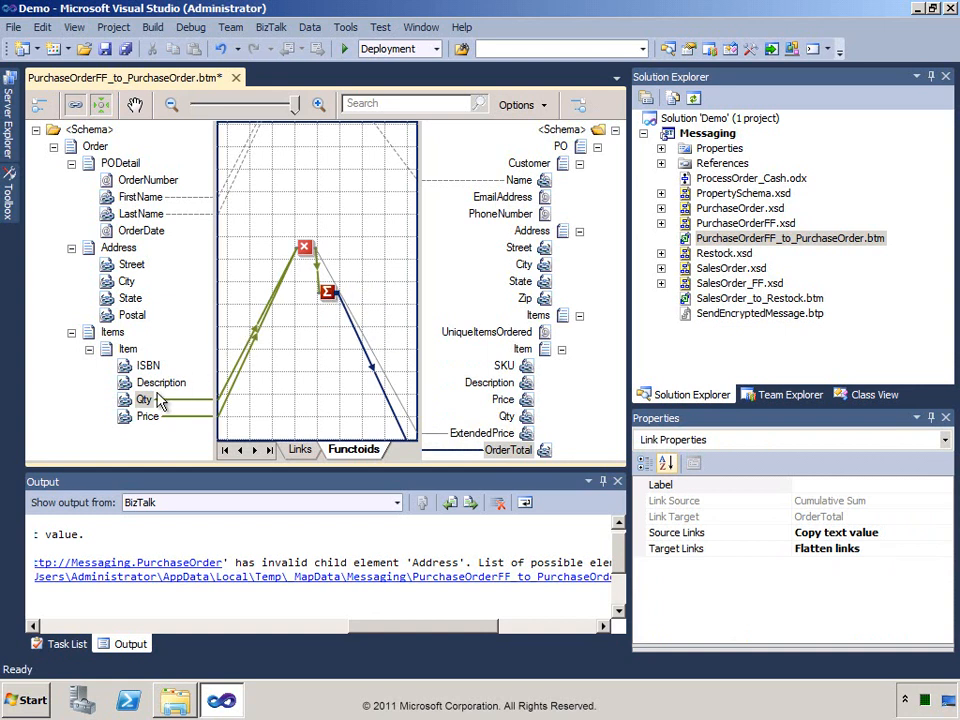
click(126, 404)
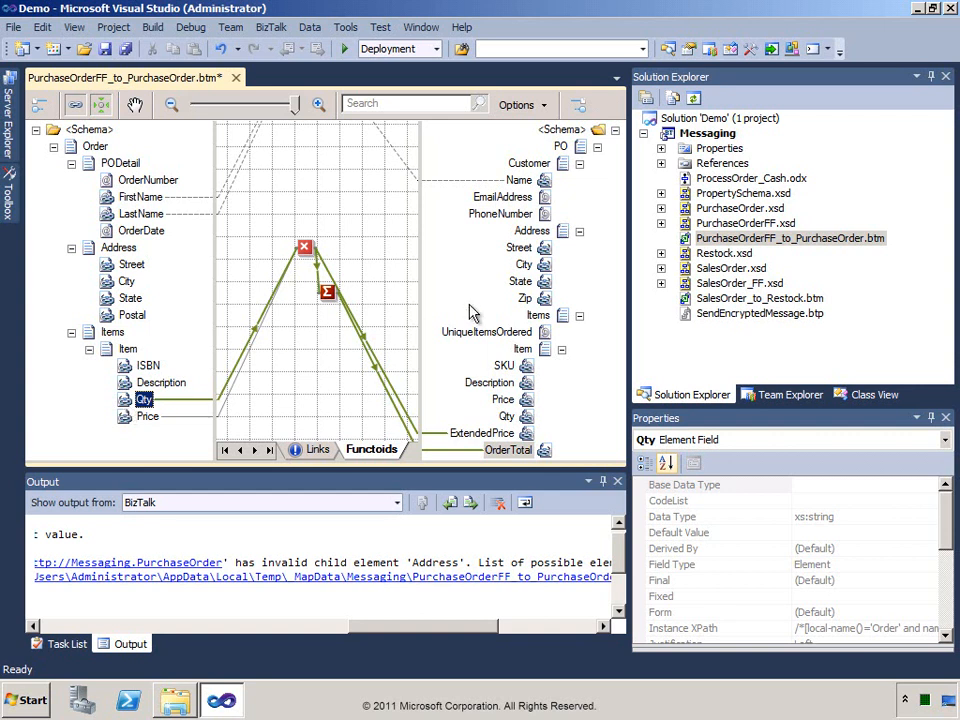
- Test the PurchaseOrderFF_to_PurchaseOrder map and open the generated output XML file
right_click(686, 238)
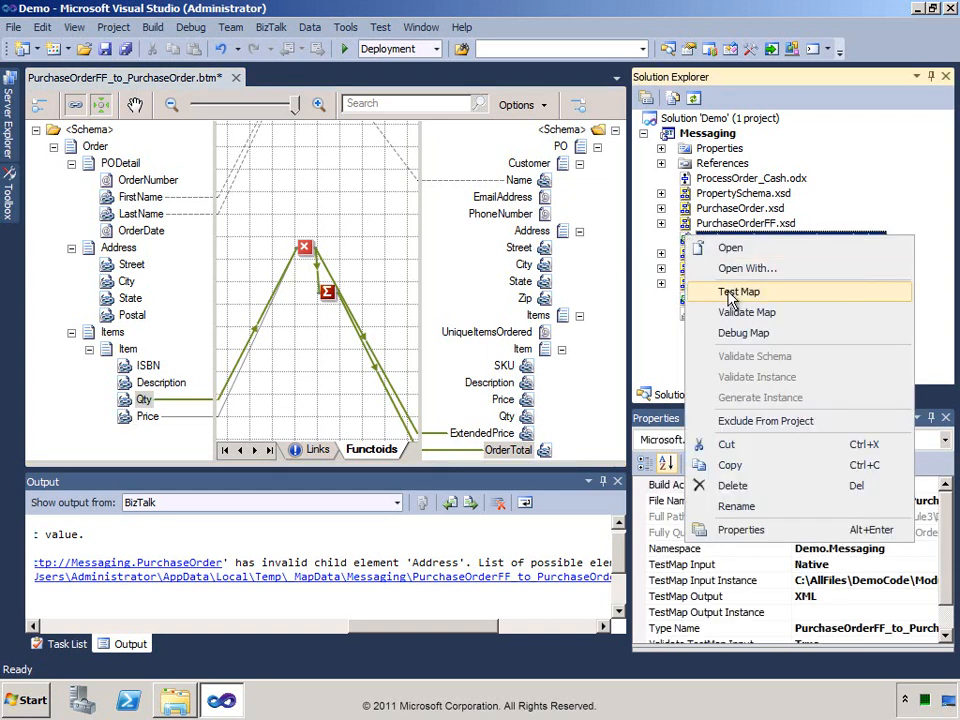
click(730, 295)
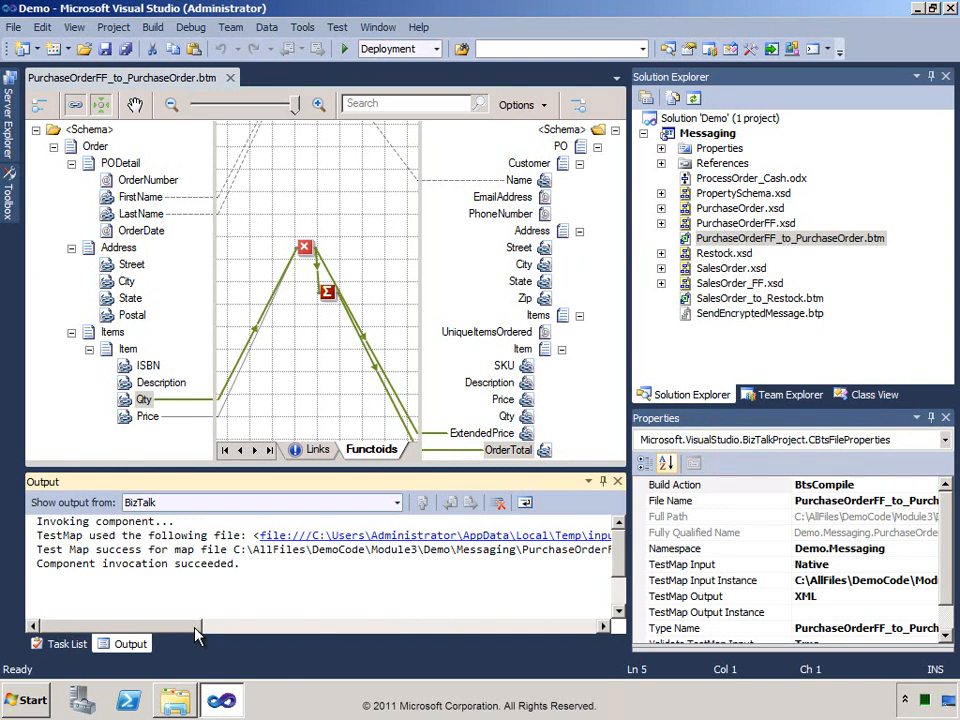
drag(196, 633, 480, 628)
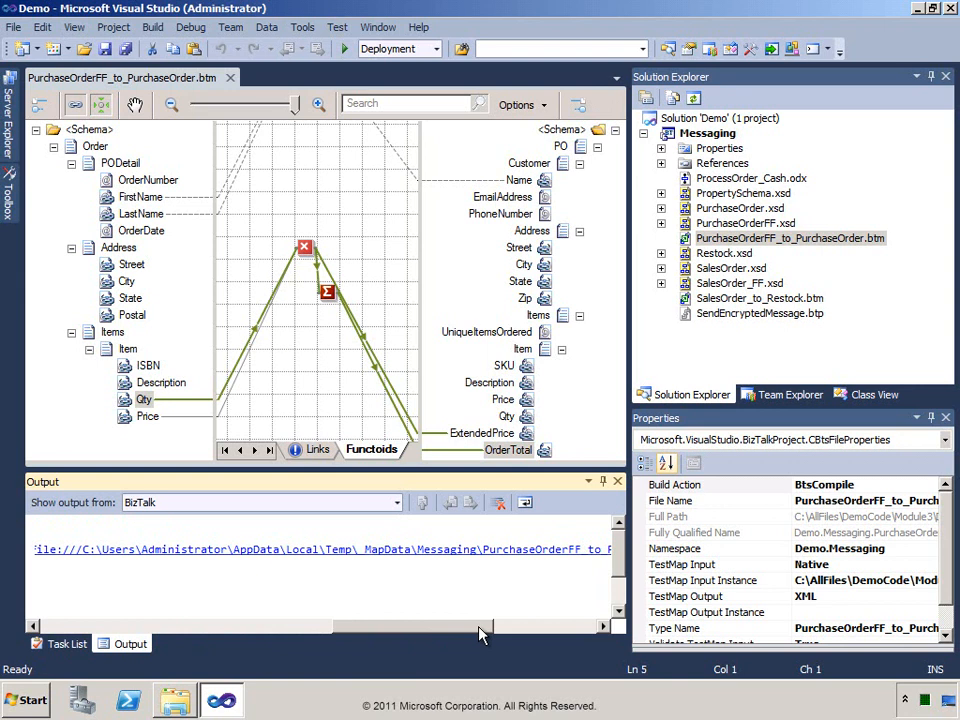
ctrl+click(449, 552)
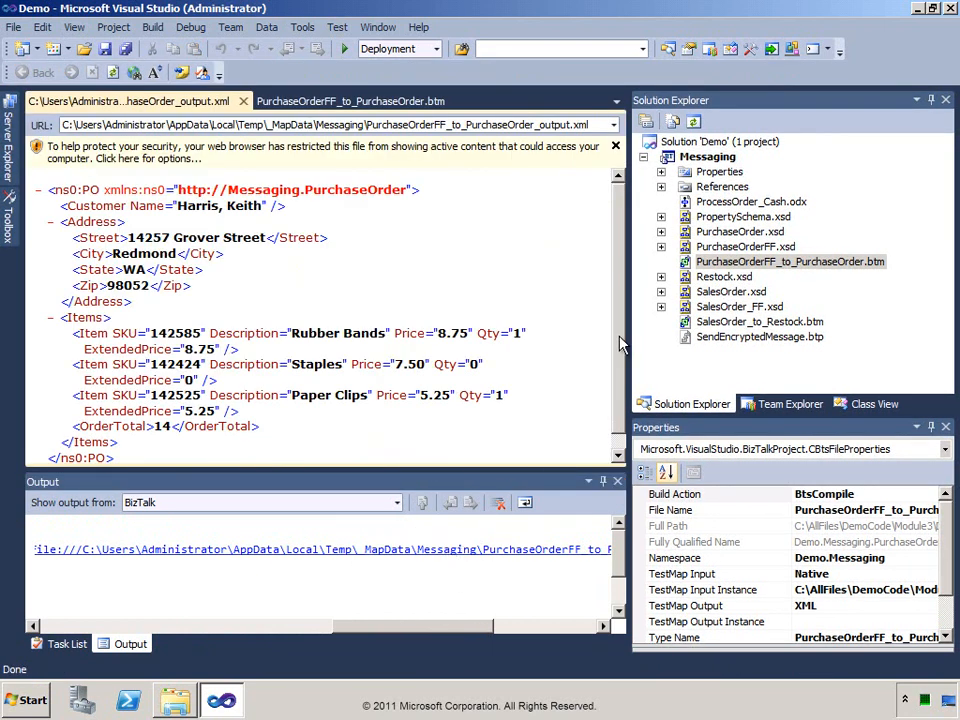
- Check the concatenated customer Name and the OrderTotal value in the map's output XML
drag(620, 343, 620, 360)
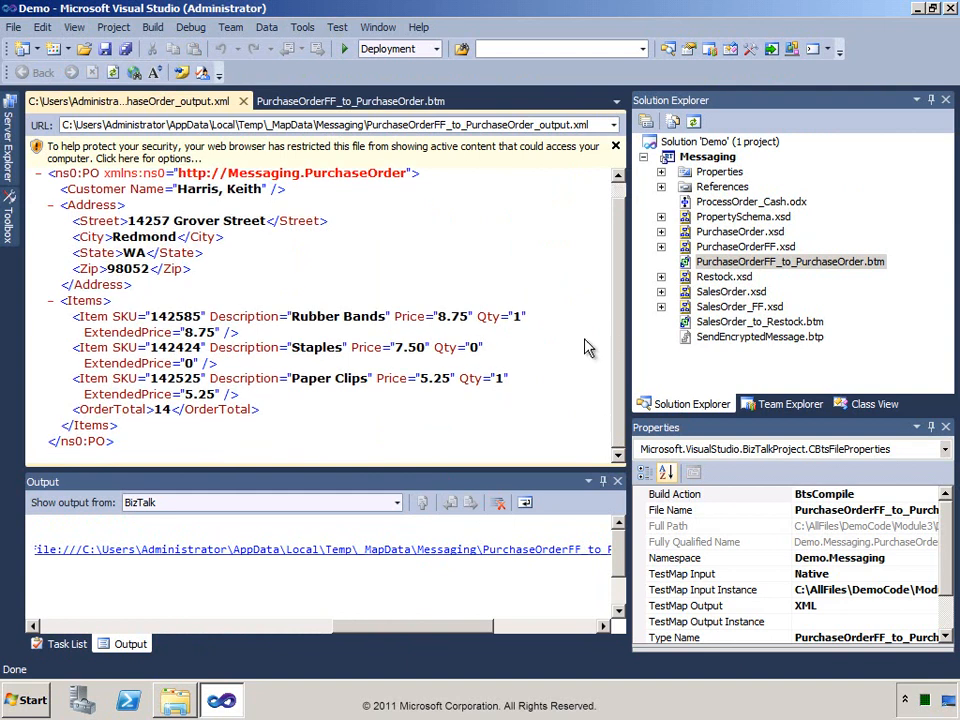
drag(177, 189, 268, 193)
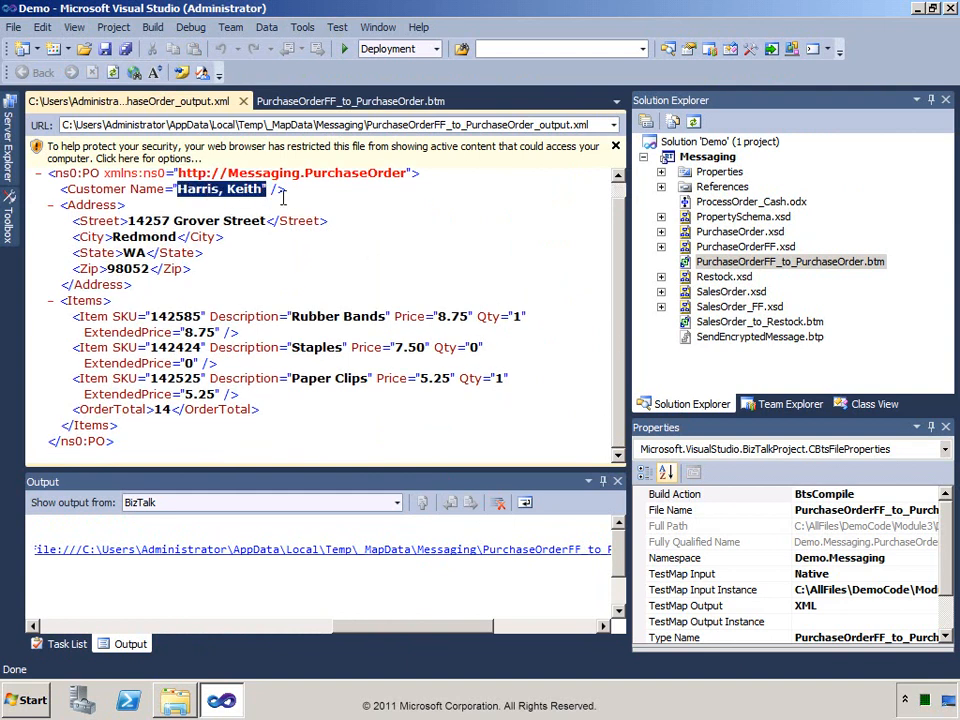
click(249, 194)
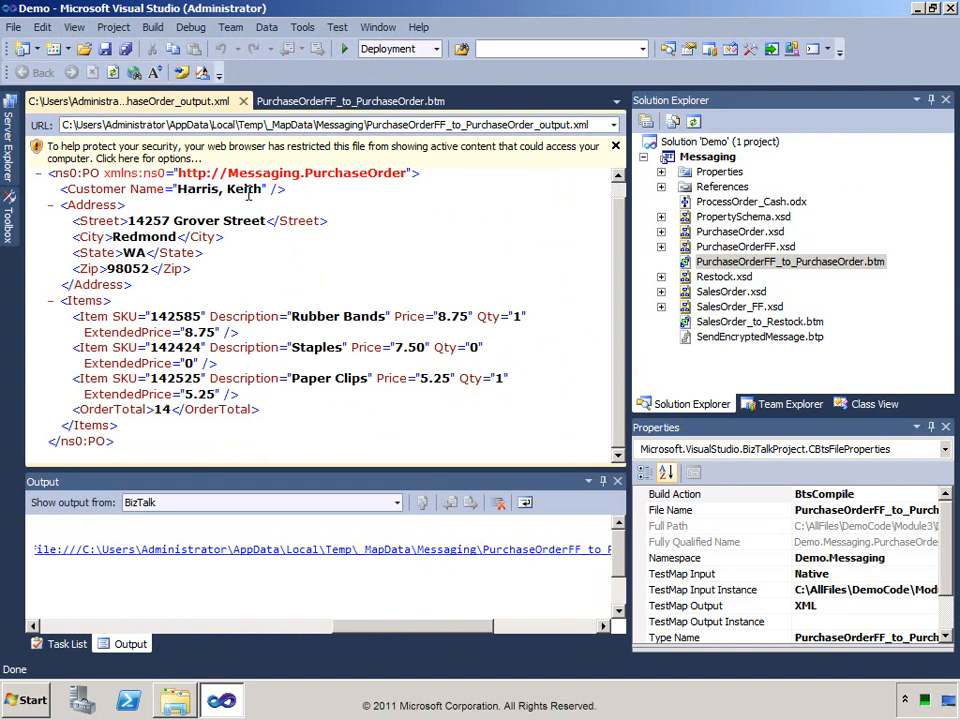
double_click(160, 410)
click(186, 410)
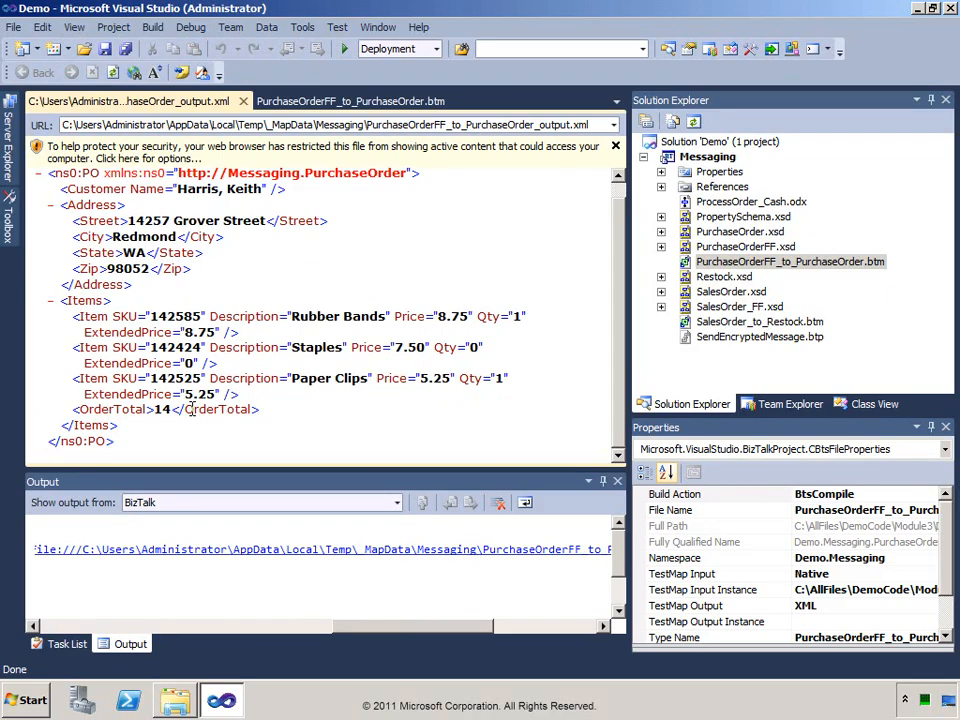